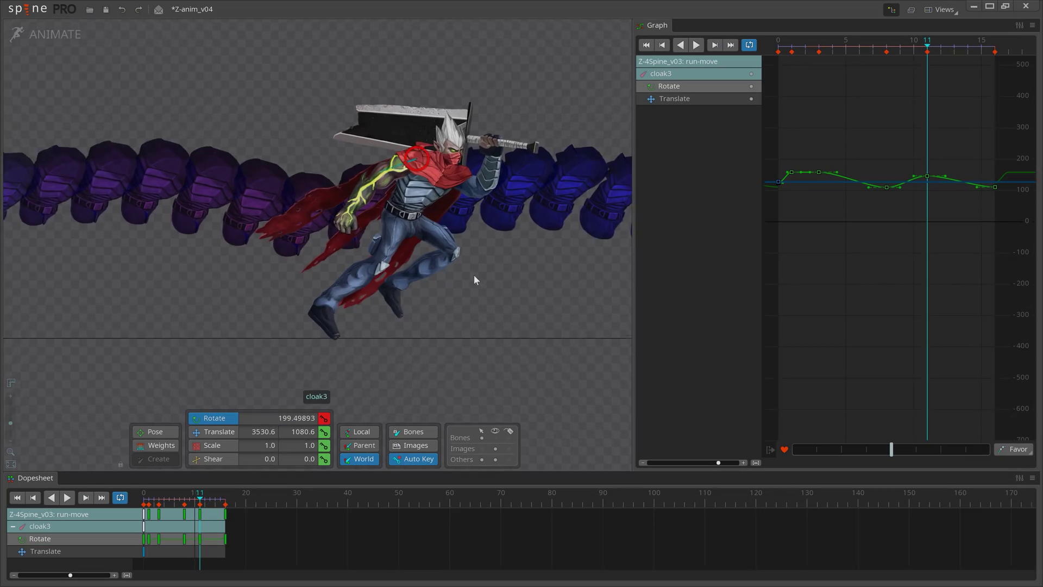
Step: Show the bones and go down the cloak chain to inspect the rotation curves of cloak4 and cloak5
scroll(474, 275, up, 1)
drag(474, 275, 535, 320)
key(ctrl+b)
key(space)
click(416, 211)
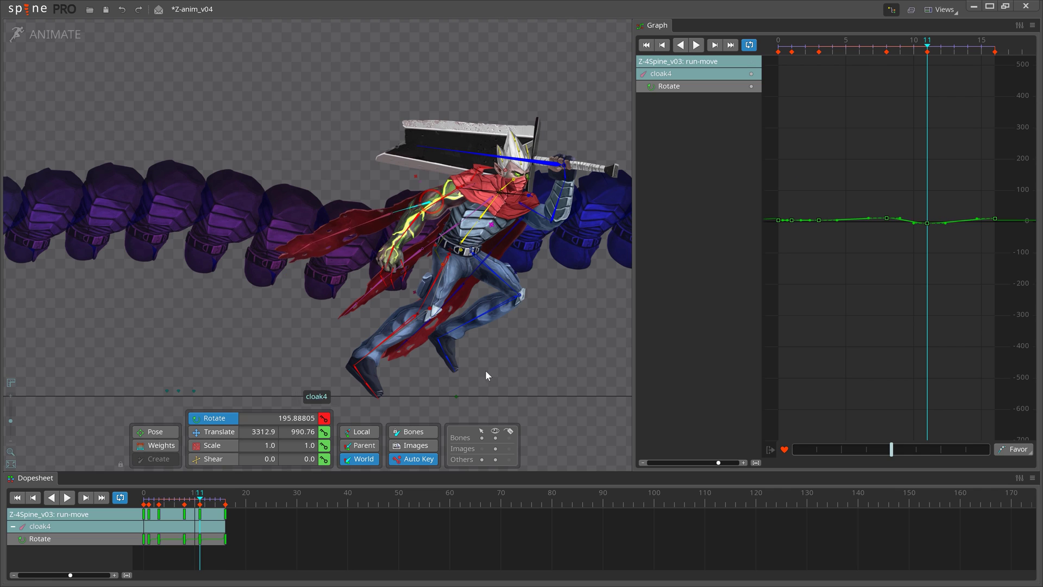
key(space)
click(377, 217)
drag(471, 388, 451, 397)
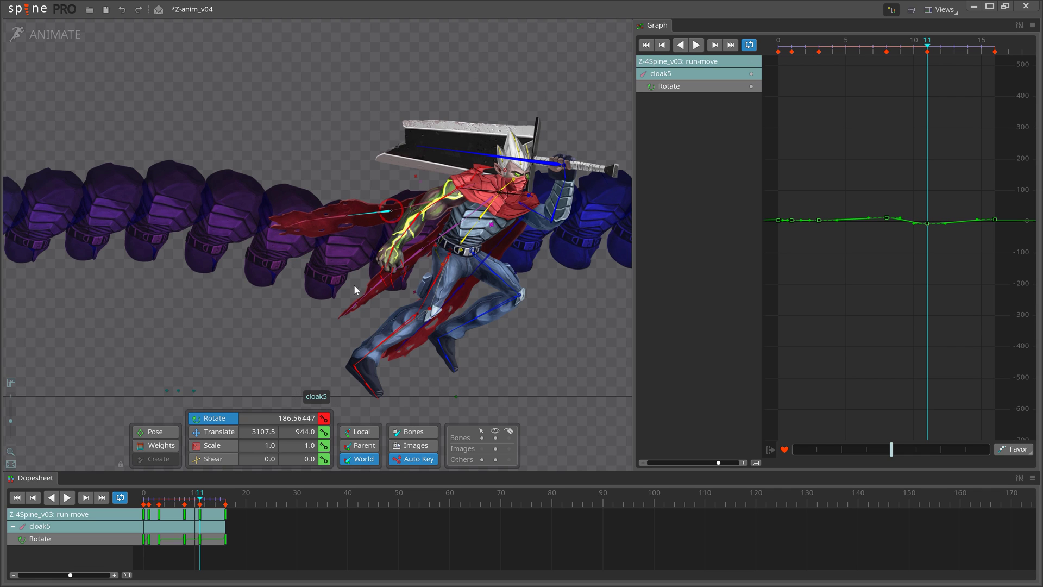
click(328, 220)
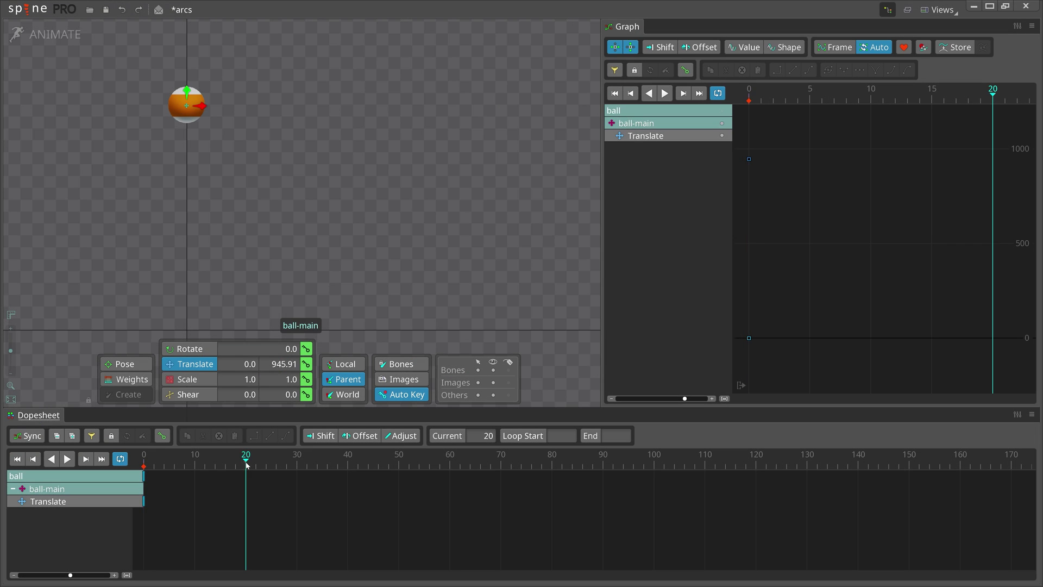
Step: Key ball-main at X about 1375 on frame 20 and lower it to Y about 79 on frame 10
drag(202, 105, 530, 125)
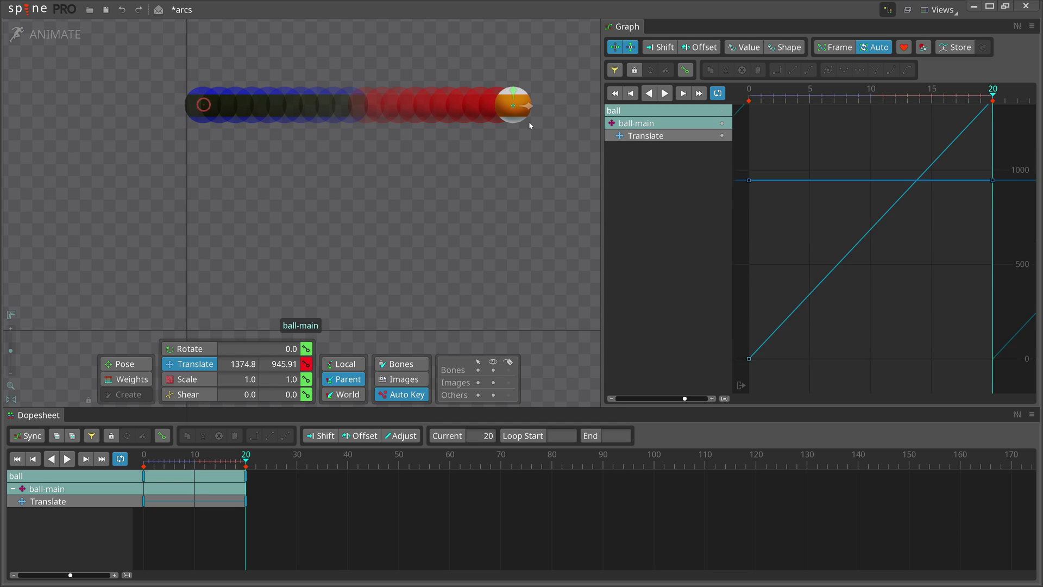
click(198, 463)
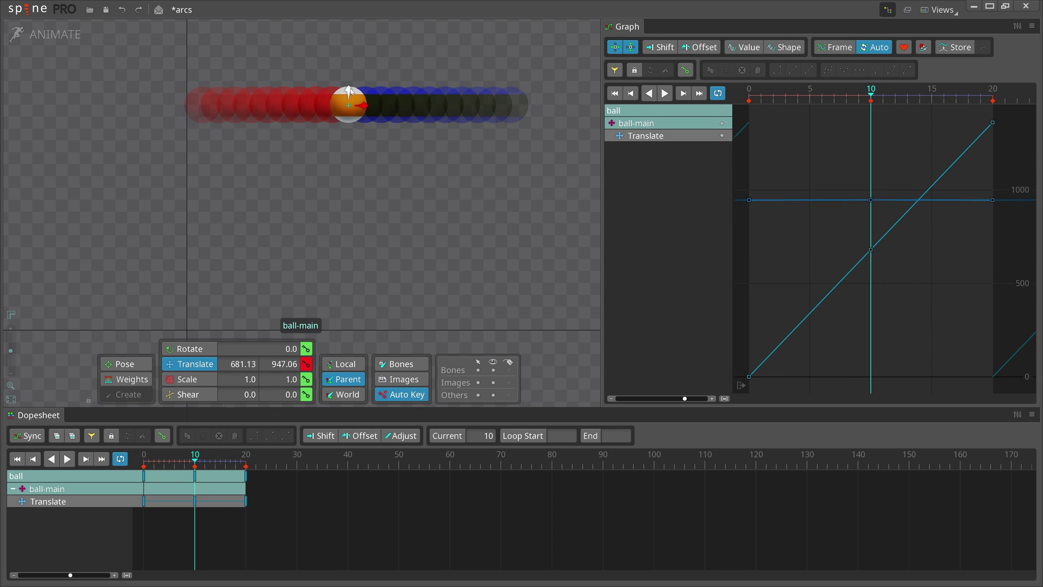
drag(349, 91, 345, 296)
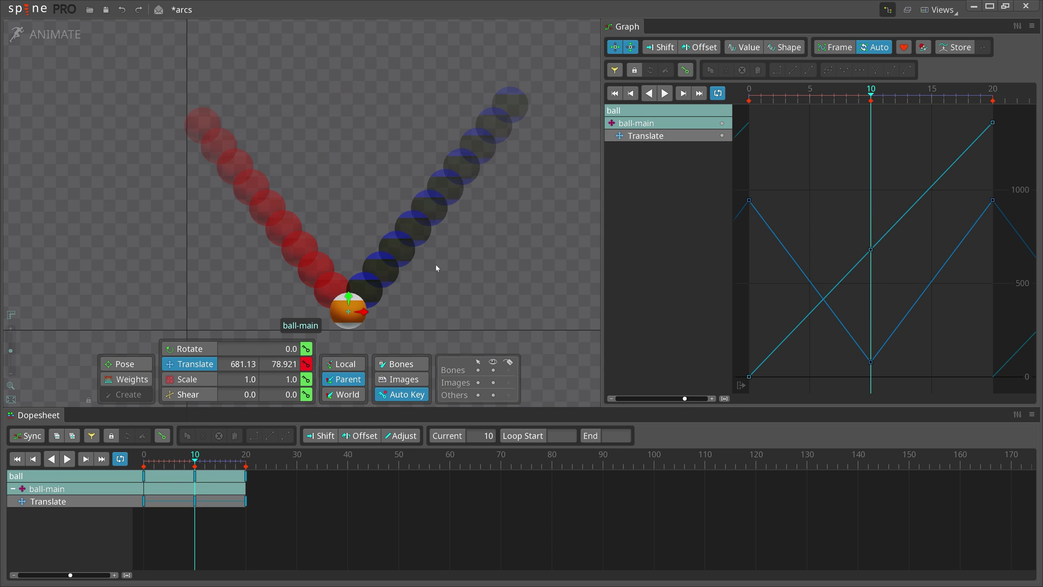
key(l)
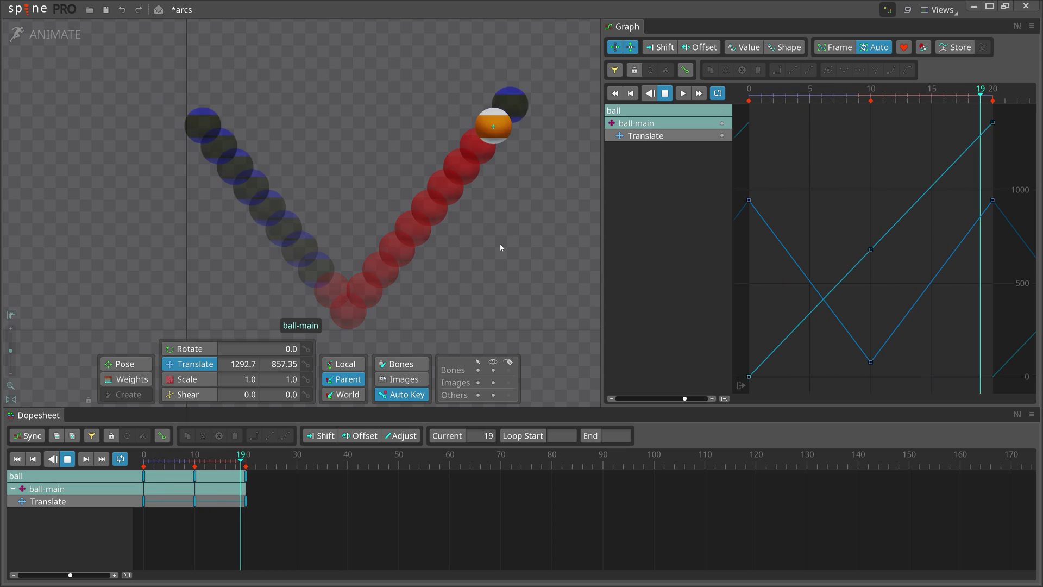
key(d)
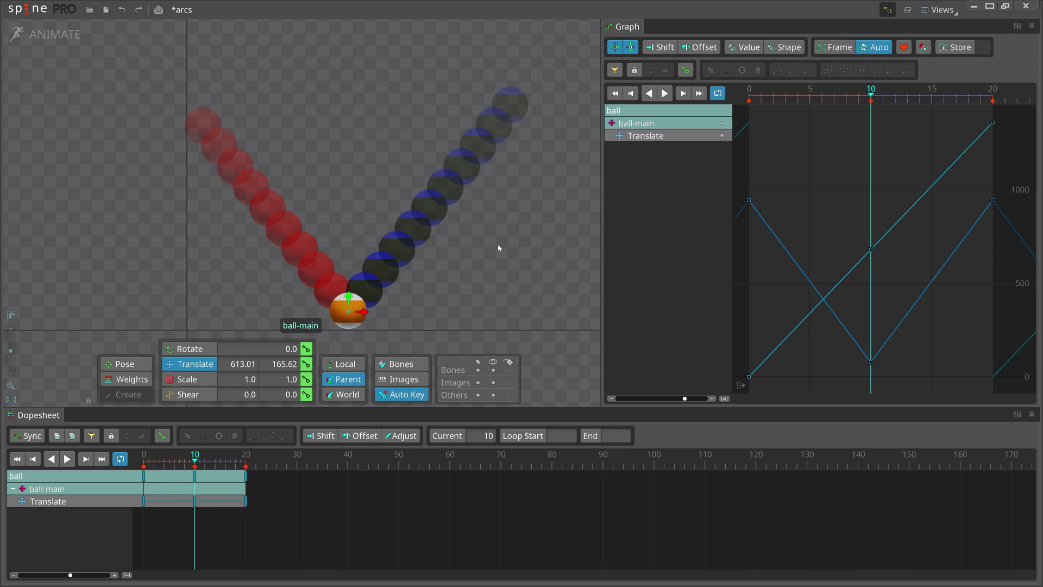
Step: Separate ball-main's Translate into X and Y timelines and show only the Translate Y curve in the graph
click(888, 10)
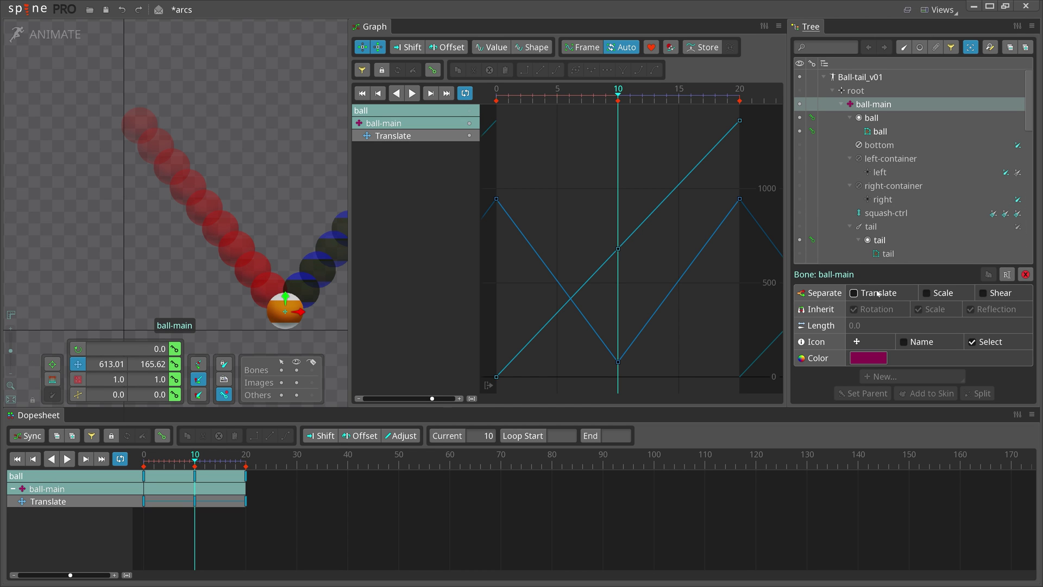
key(ctrl+t)
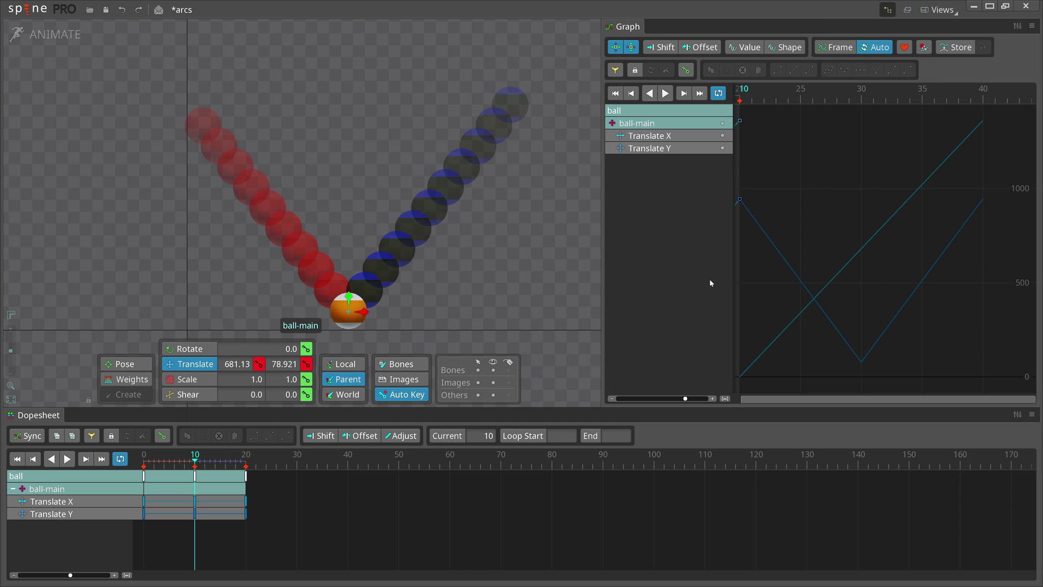
click(722, 136)
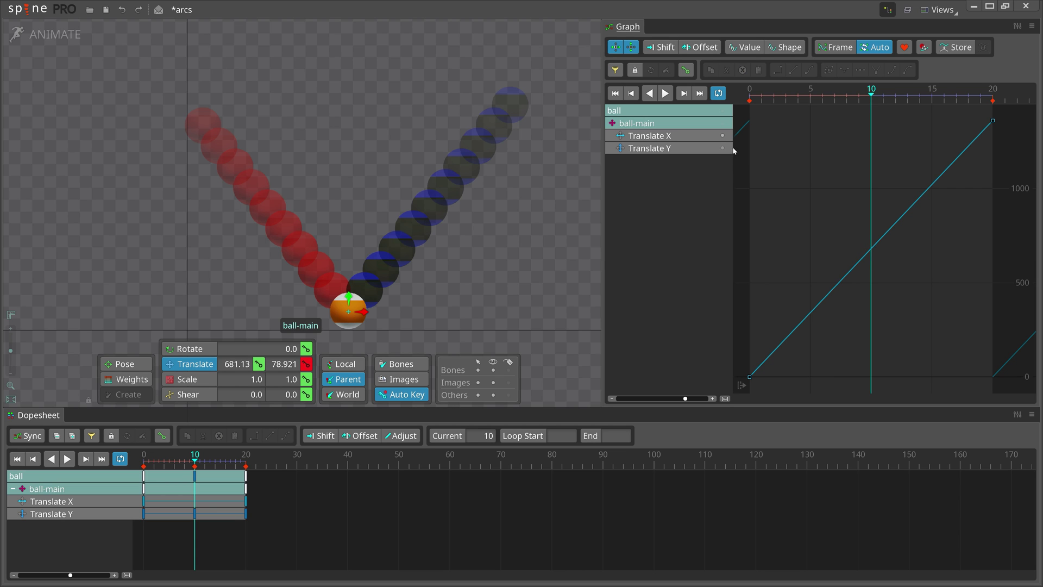
scroll(852, 245, down, 3)
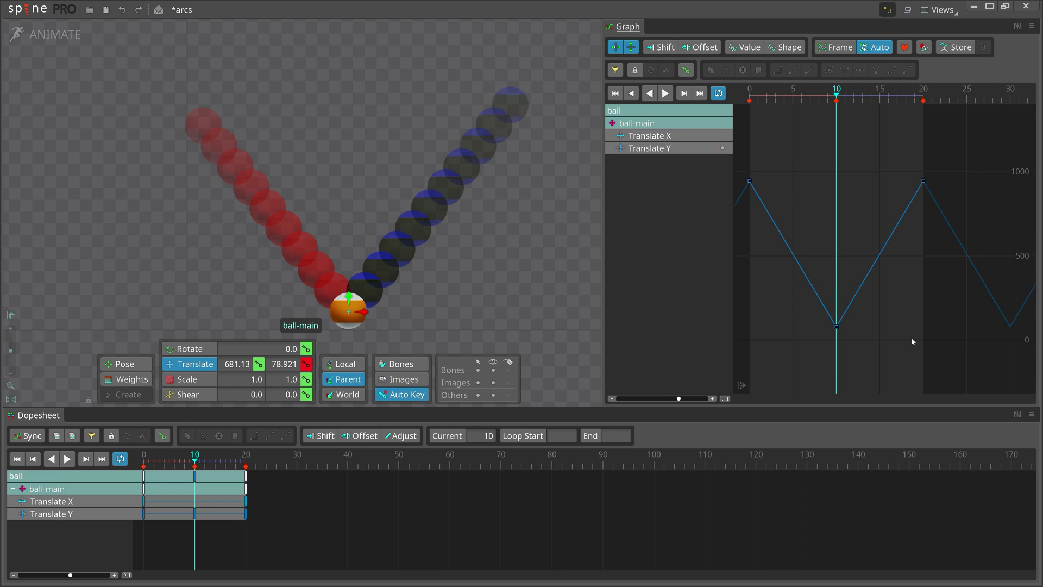
Step: Apply Bezier curves to all Translate Y keys and reshape the handles into rounded arcs with a sharp bounce at frame 10
drag(973, 375, 722, 101)
click(812, 71)
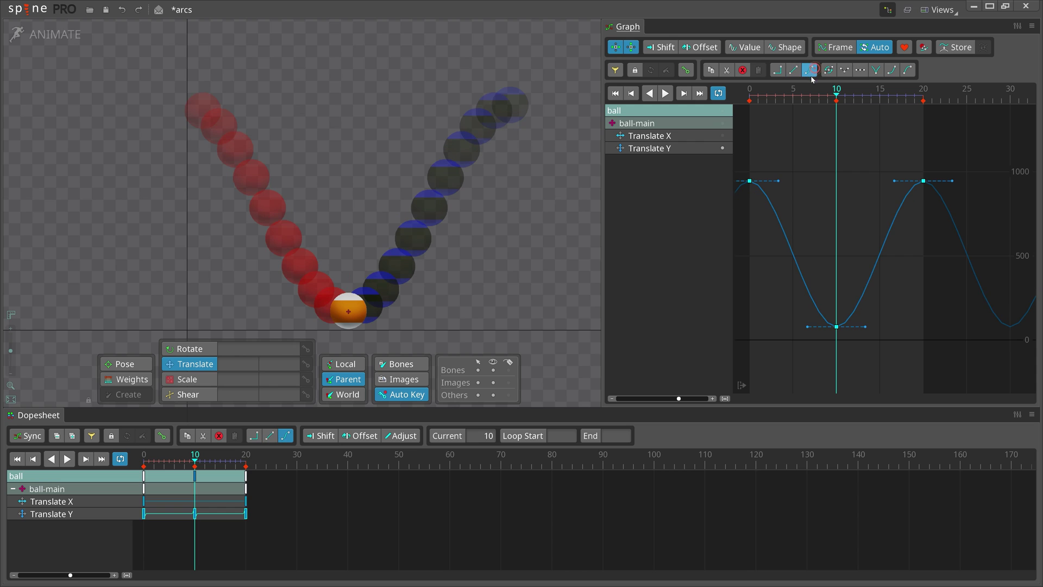
click(842, 280)
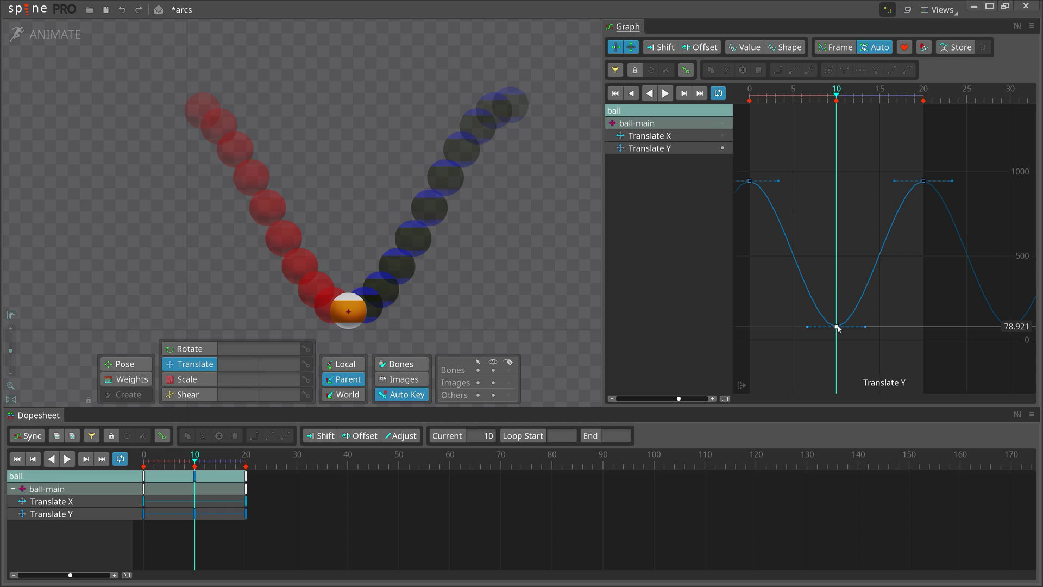
click(836, 326)
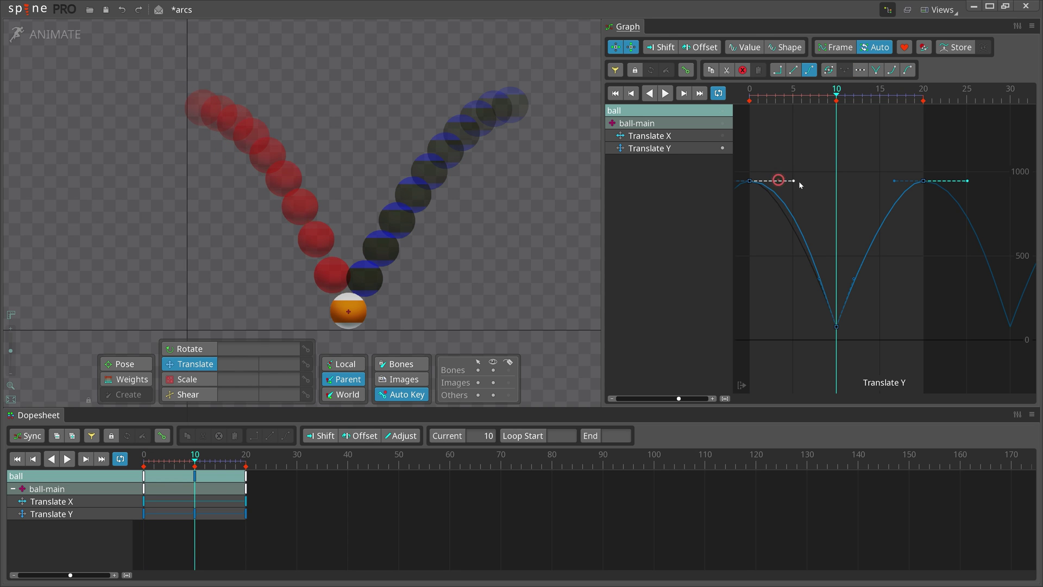
drag(870, 181, 853, 182)
key(d)
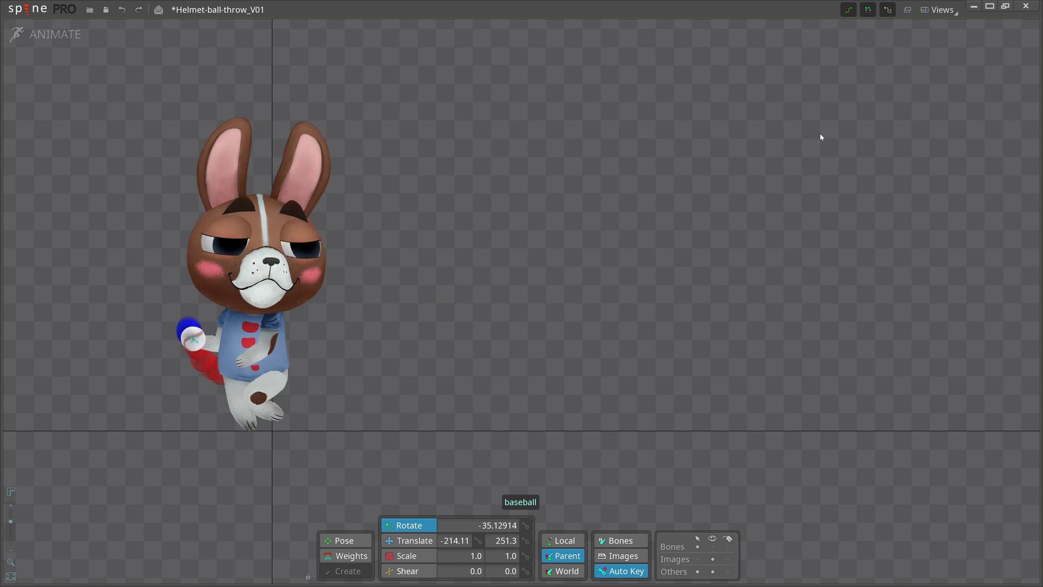
scroll(820, 141, down, 5)
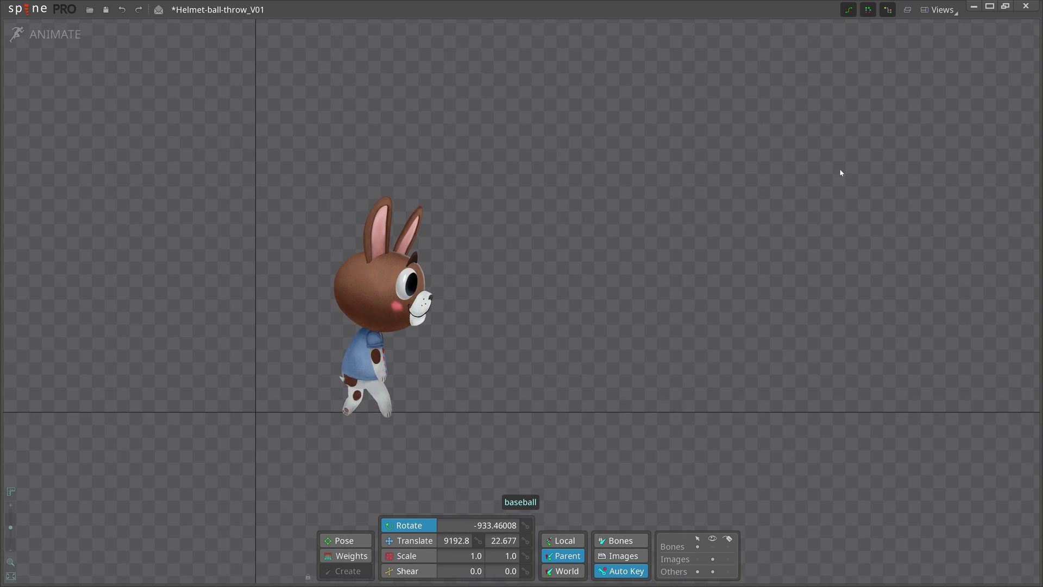
scroll(905, 177, down, 2)
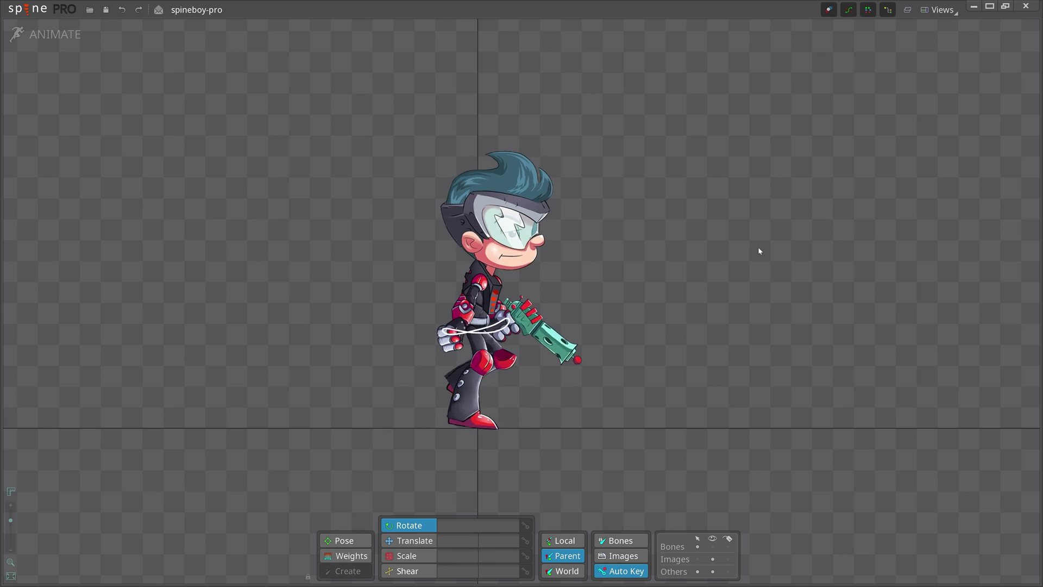
Step: Open the ghosting settings and enable frame ghosts both before and after the current frame
click(829, 9)
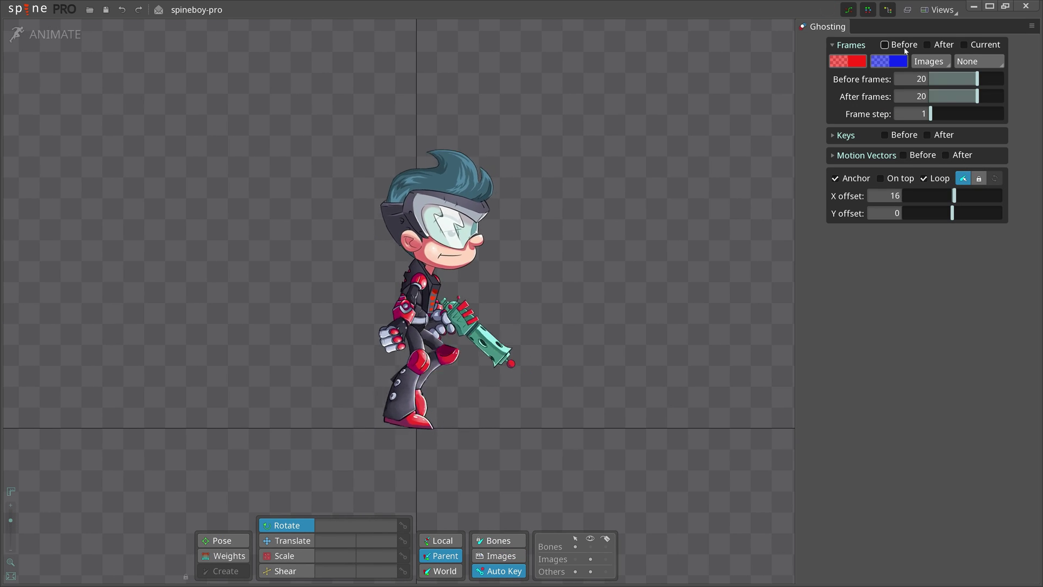
click(884, 45)
click(927, 45)
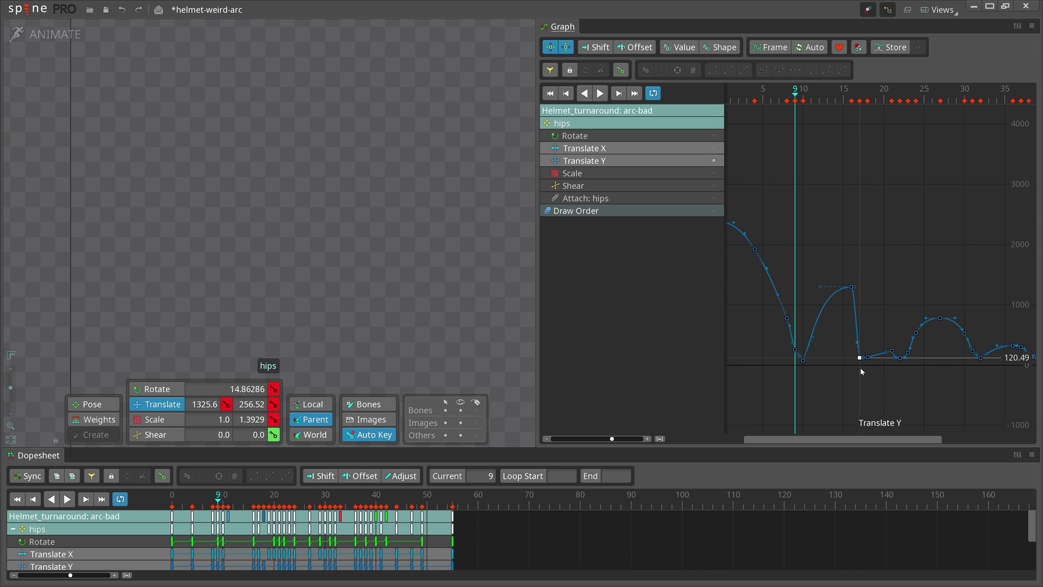
Step: Remove the hips Translate Y keys at frames 17 and 18 and smooth the arc falling from the frame 16 key
drag(352, 283, 331, 243)
scroll(341, 276, down, 3)
key(ctrl+Right)
key(ctrl+Right)
key(ctrl+Right)
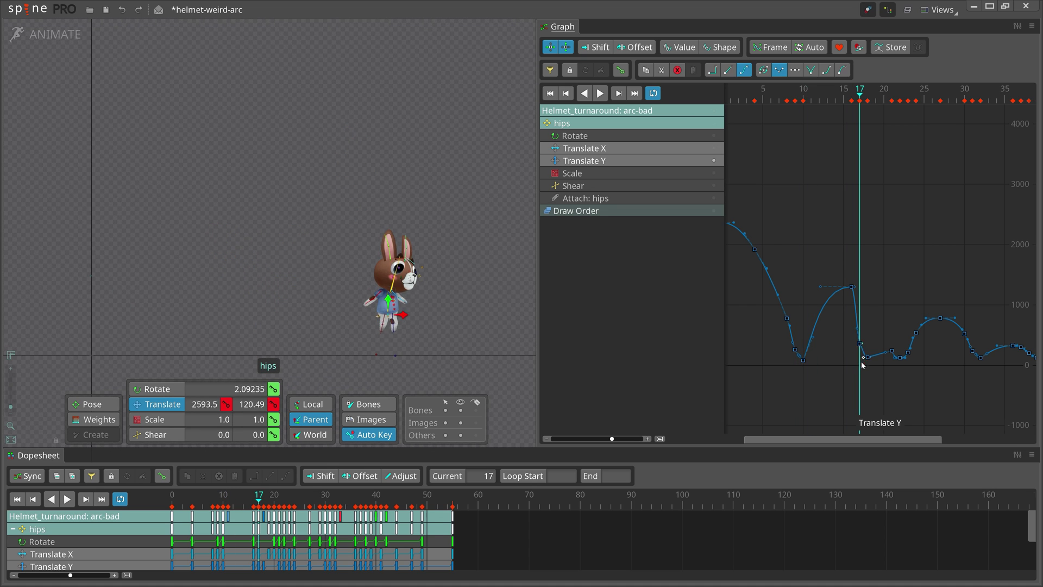
click(866, 359)
key(shift+Left)
key(shift+Left)
key(shift+Left)
key(shift+Left)
key(shift+Left)
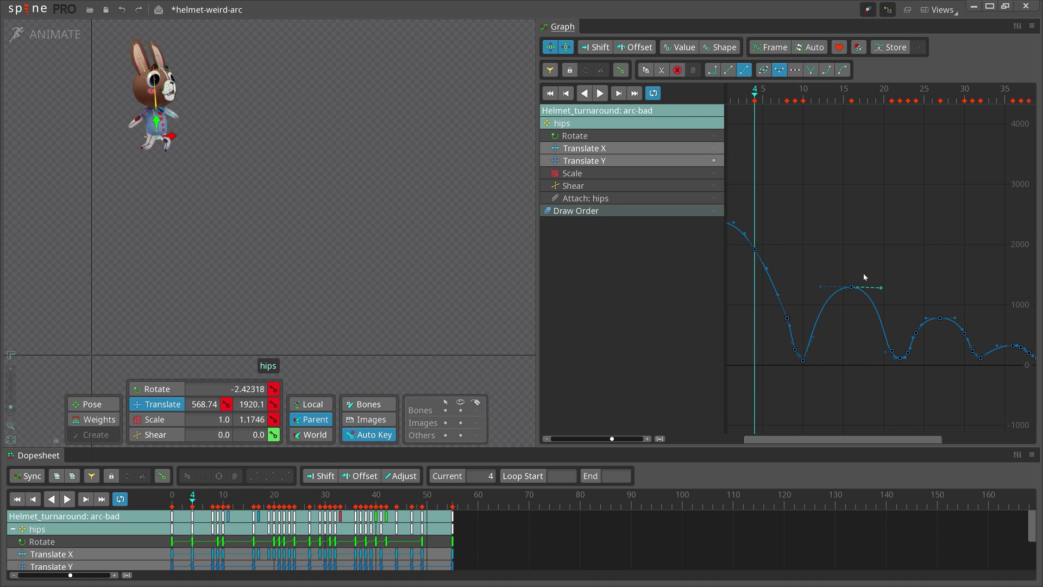
Step: Go through the rabbit's keyframes and play the animation to examine its bounce arcs
key(shift+Right)
key(shift+Right)
drag(811, 240, 751, 156)
key(shift+Right)
key(shift+Right)
key(shift+Right)
drag(454, 266, 402, 258)
drag(825, 269, 822, 250)
key(shift+Left)
key(shift+Left)
key(shift+Left)
key(shift+Left)
key(shift+Left)
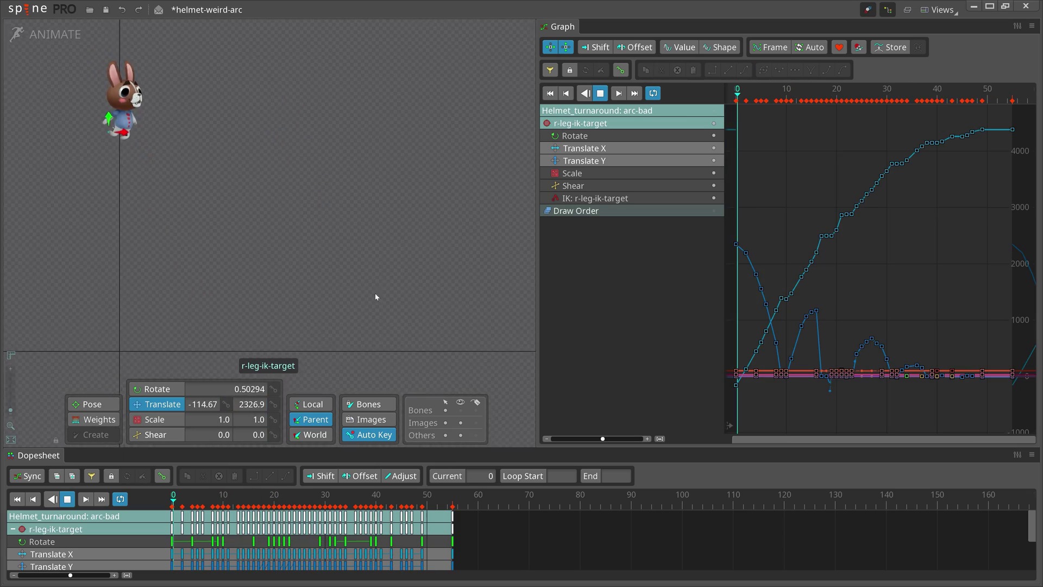
drag(375, 295, 350, 343)
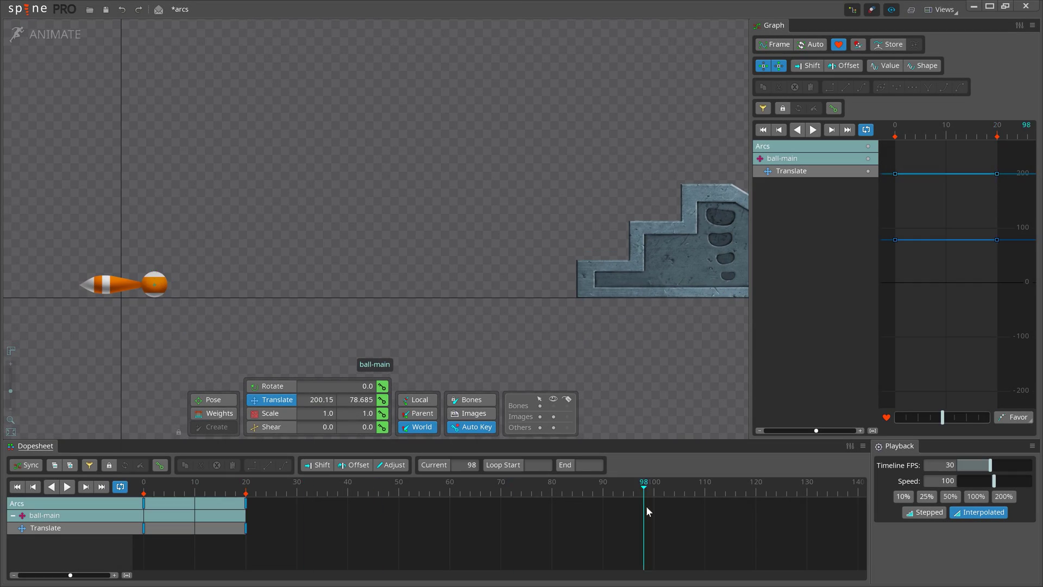
Step: Block out the ball's jumps with a squash pose at frame 6 and keys at frames 7, 17, 29, 42, 52 and 76
drag(209, 302, 553, 325)
drag(292, 483, 310, 439)
key(k)
key(k)
key(ctrl+Left)
key(ctrl+Right)
key(ctrl+Right)
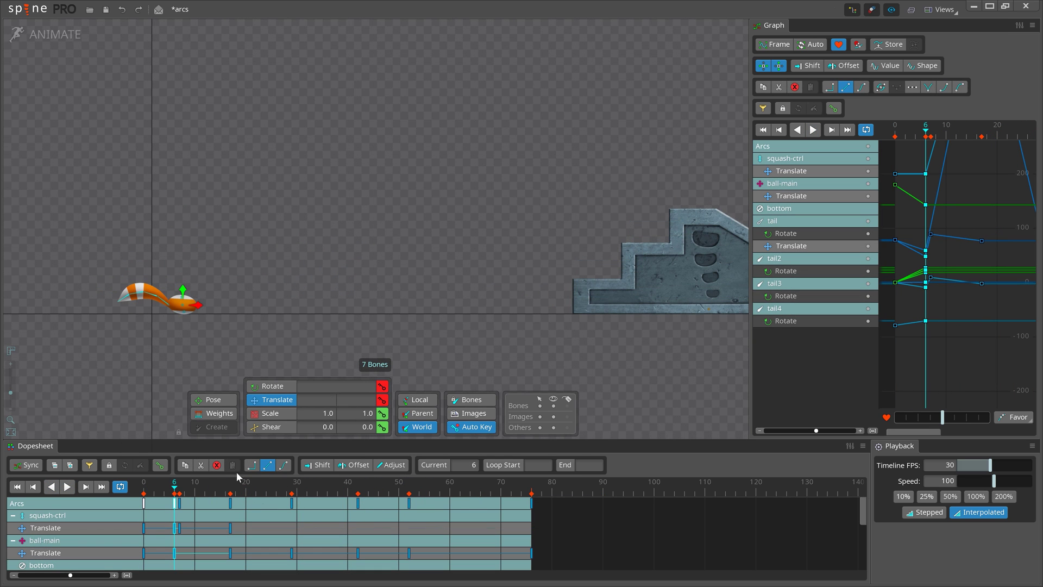
Step: Compare the ball's poses at frames 6, 7 and 17 and play the animation to check the launch into the first jump
drag(192, 482, 229, 487)
scroll(378, 296, up, 1)
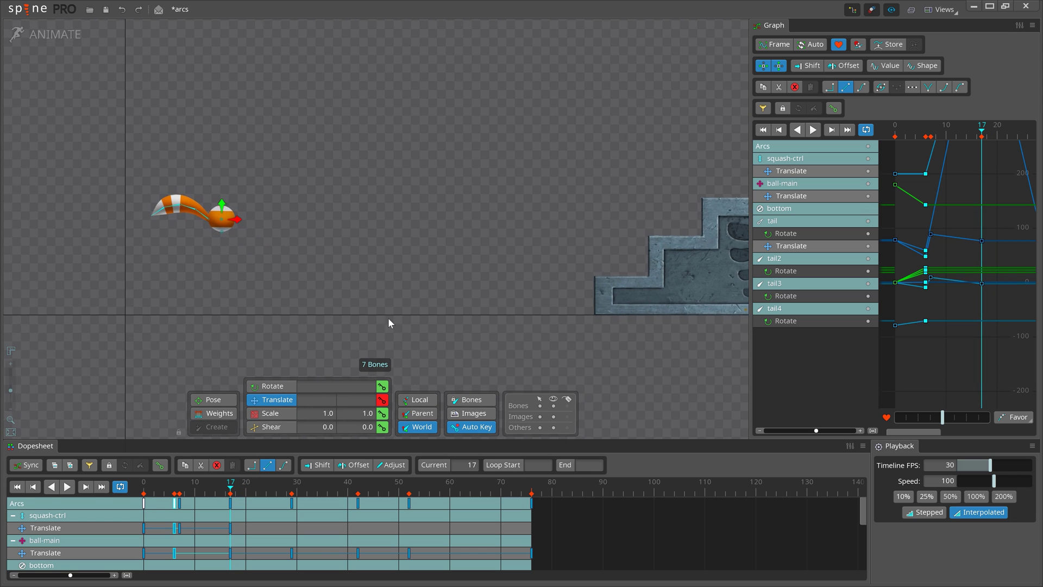
drag(388, 317, 360, 272)
key(shift+Left)
key(shift+Left)
key(shift+Right)
key(shift+Right)
key(shift+Right)
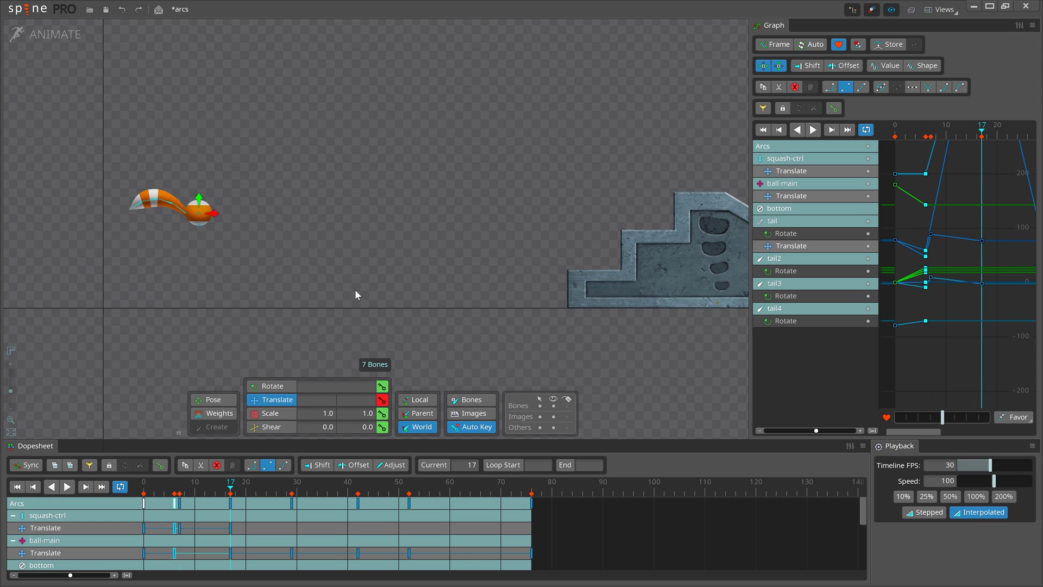
key(shift+Left)
key(shift+Left)
key(shift+Right)
key(shift+Left)
key(shift+Right)
key(shift+Right)
key(shift+Left)
key(shift+Left)
key(shift+Right)
key(shift+Left)
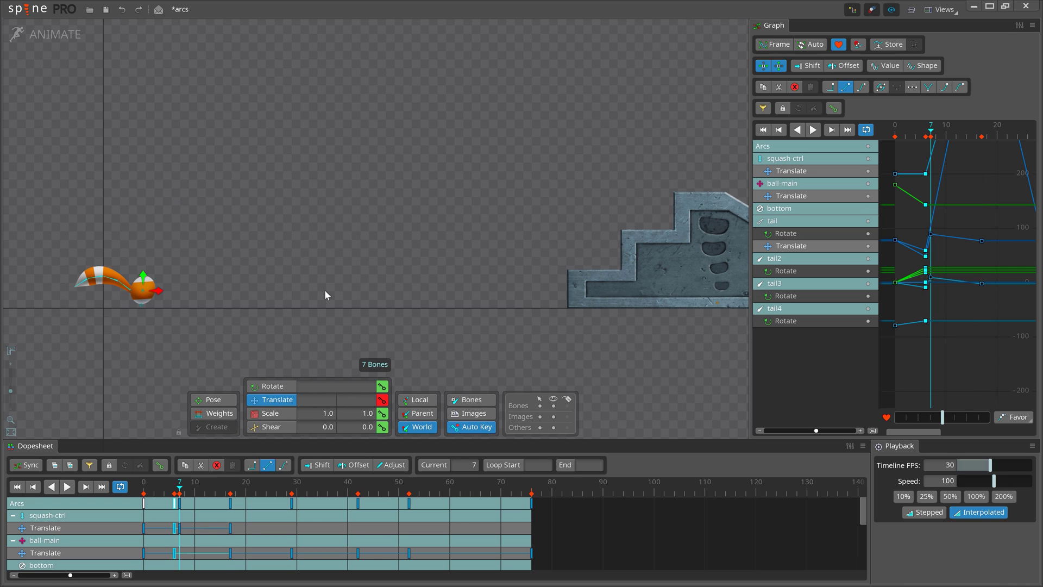
key(d)
key(d)
key(shift+Right)
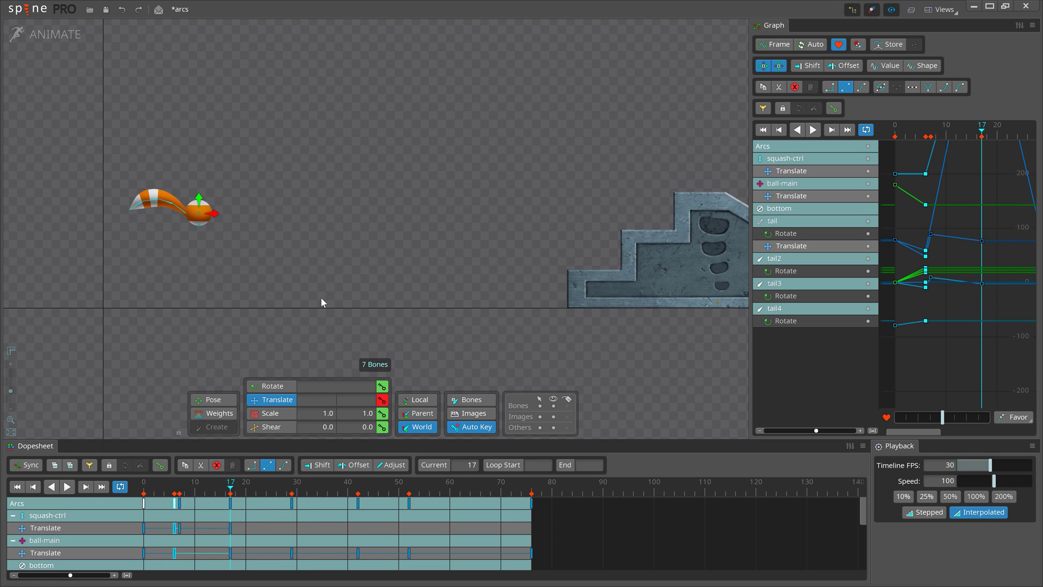
Step: Move the keys at frames 42, 52 and 76 three frames earlier and widen the Graph view
key(shift+Right)
key(shift+Right)
drag(358, 503, 343, 503)
key(shift+Left)
key(shift+Left)
drag(750, 218, 522, 220)
Step: Select ball-main, fit its curves in the graph, and raise it at frame 60 to key another jump apex
key(space)
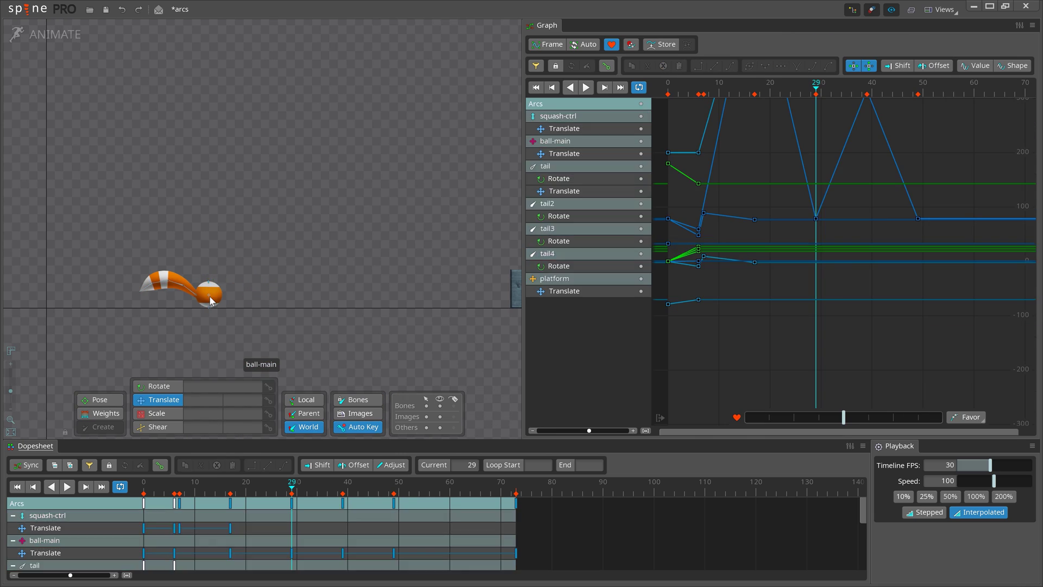
click(210, 298)
key(f)
key(shift+Left)
key(shift+Right)
key(shift+Right)
key(shift+Left)
drag(489, 332, 375, 327)
key(shift+Right)
key(shift+Right)
key(shift+Right)
click(449, 485)
drag(288, 288, 288, 254)
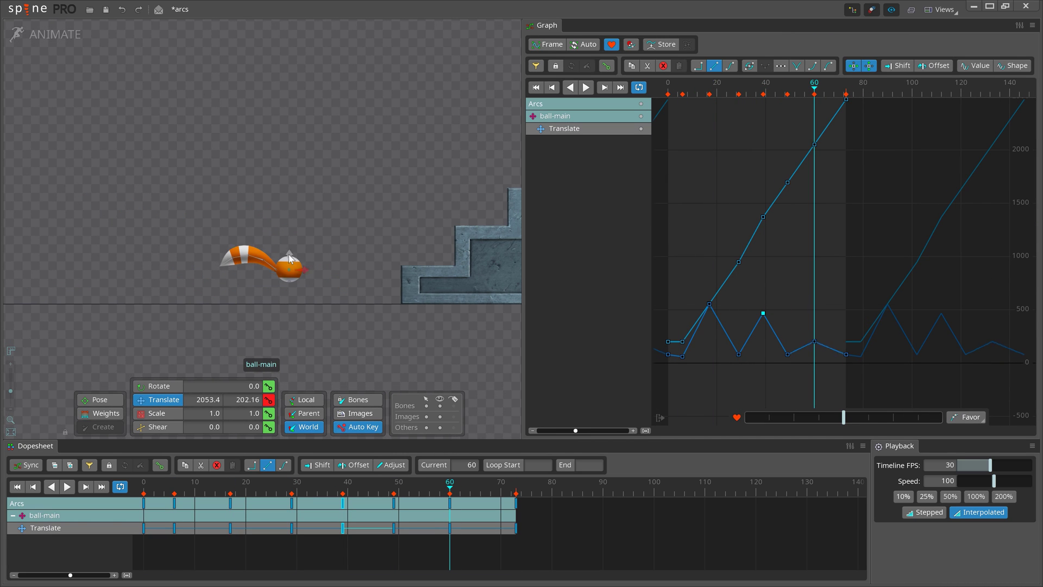
Step: Key ball-main over the platform's first stair at frame 86
key(shift+Right)
click(421, 272)
click(353, 285)
click(583, 485)
scroll(381, 282, down, 1)
drag(435, 284, 351, 282)
drag(324, 344, 377, 307)
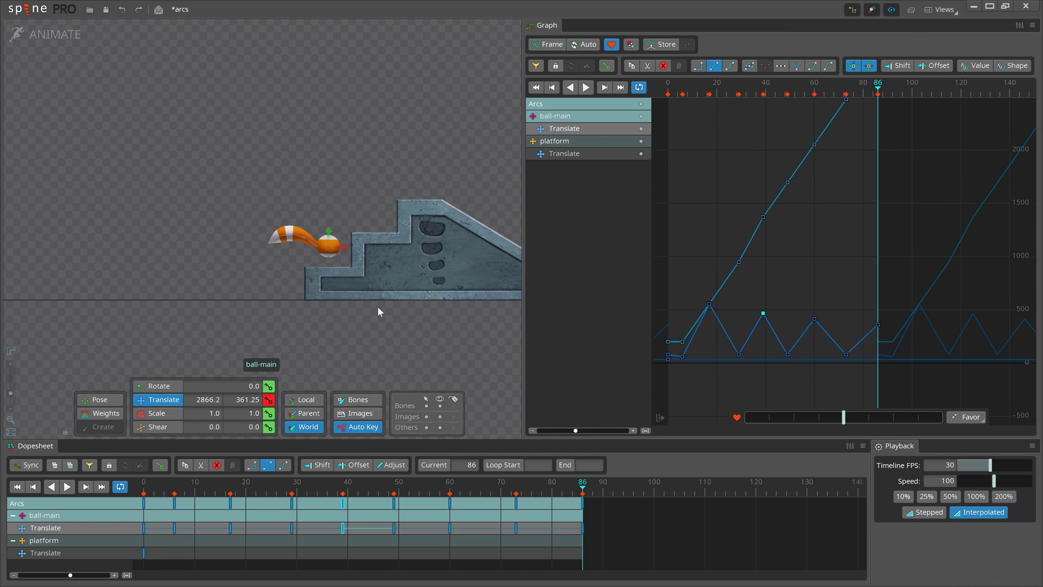
Step: Key ball-main hopping up the platform's stairs at frames 80, 92 and 97, ending on the top at frame 109
key(Right)
key(Right)
key(Right)
key(Right)
key(Right)
key(Right)
key(Right)
key(Right)
key(Right)
key(Right)
drag(293, 348, 394, 311)
key(Right)
key(Right)
key(Right)
key(Right)
key(Right)
key(Right)
key(Right)
key(Right)
key(Right)
key(Right)
key(Right)
key(Right)
Step: Raise ball-main at frame 105 to key the final hop onto the platform's top
key(shift+Left)
key(shift+Left)
key(Left)
key(Left)
key(Left)
key(Left)
key(Left)
key(Left)
drag(339, 357, 339, 330)
key(space)
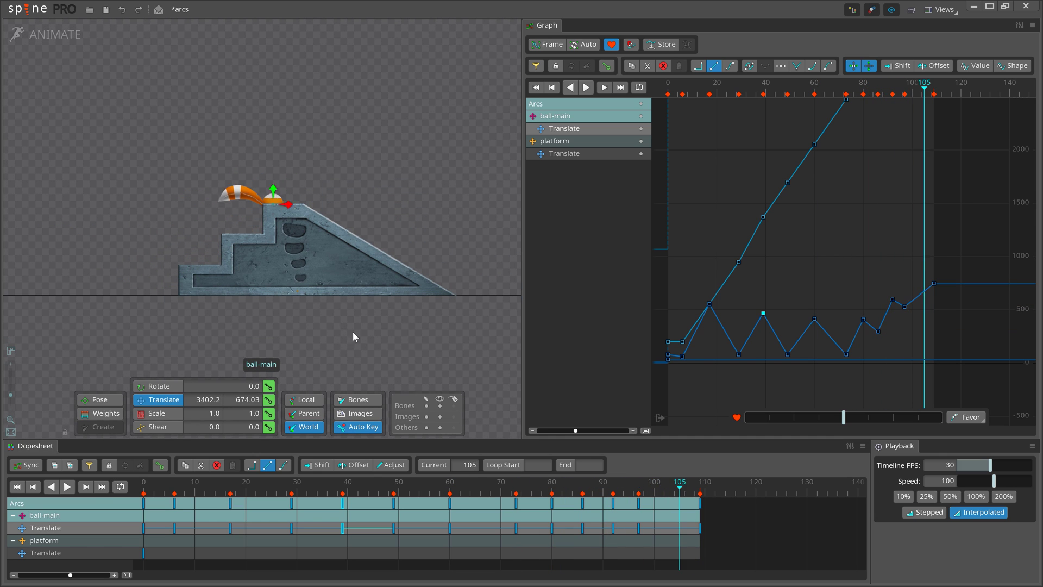
Step: Play the whole animation from frame 0 to review the ball's bounces across the ground and up the stairs
key(d)
drag(150, 376, 231, 368)
scroll(231, 368, down, 1)
key(Home)
key(d)
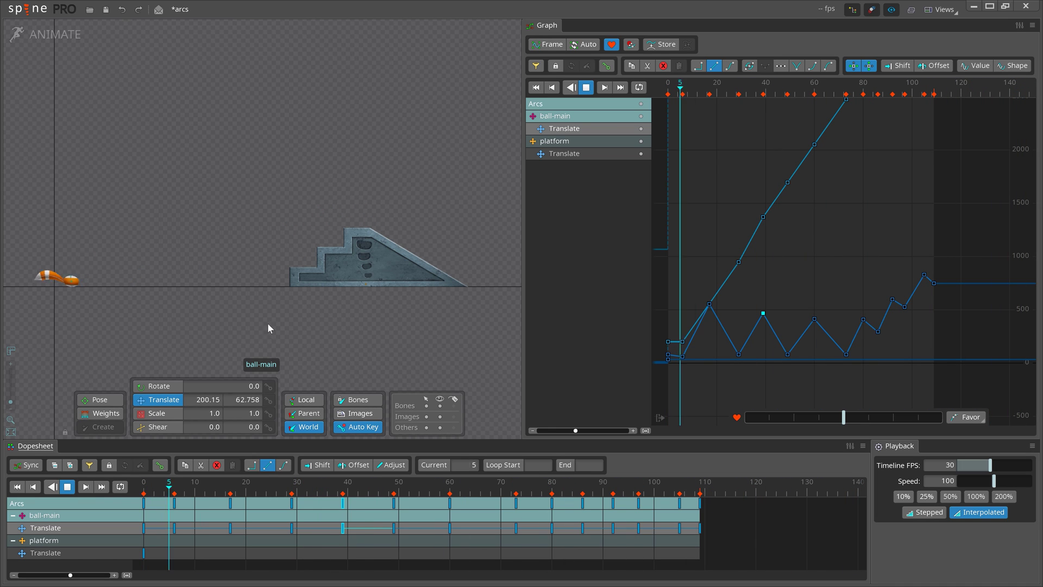
key(space)
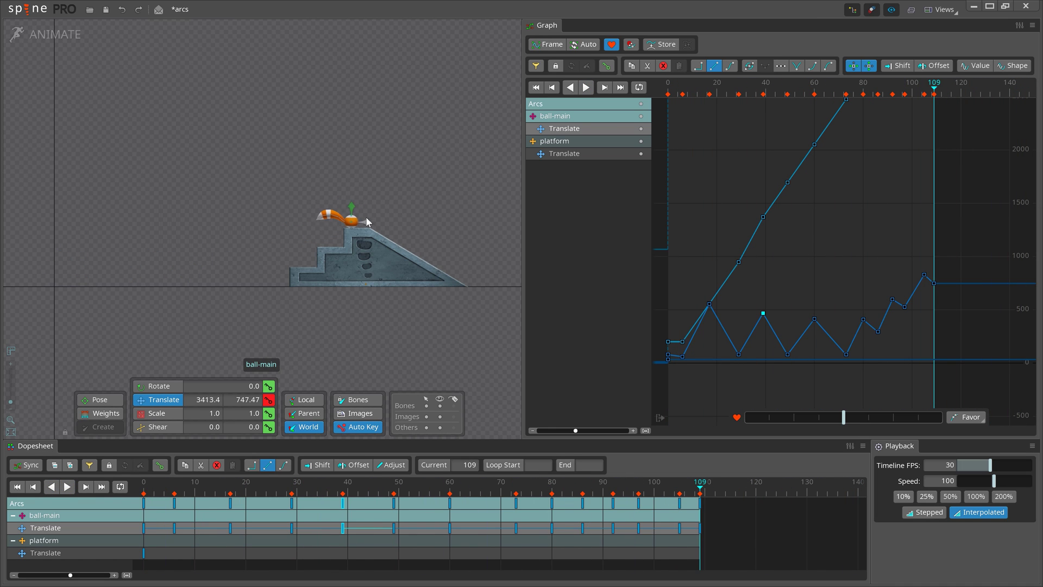
Step: Key an extra small hop for ball-main on the platform's top, at frames 114 and 119
key(shift+Left)
key(shift+Left)
key(shift+Left)
key(shift+Right)
key(shift+Right)
key(shift+Right)
key(Right)
key(Right)
key(Right)
key(Right)
key(Right)
key(Right)
key(Right)
key(Right)
key(Right)
key(Right)
drag(365, 222, 380, 223)
key(Left)
key(Left)
key(Left)
key(Left)
key(Left)
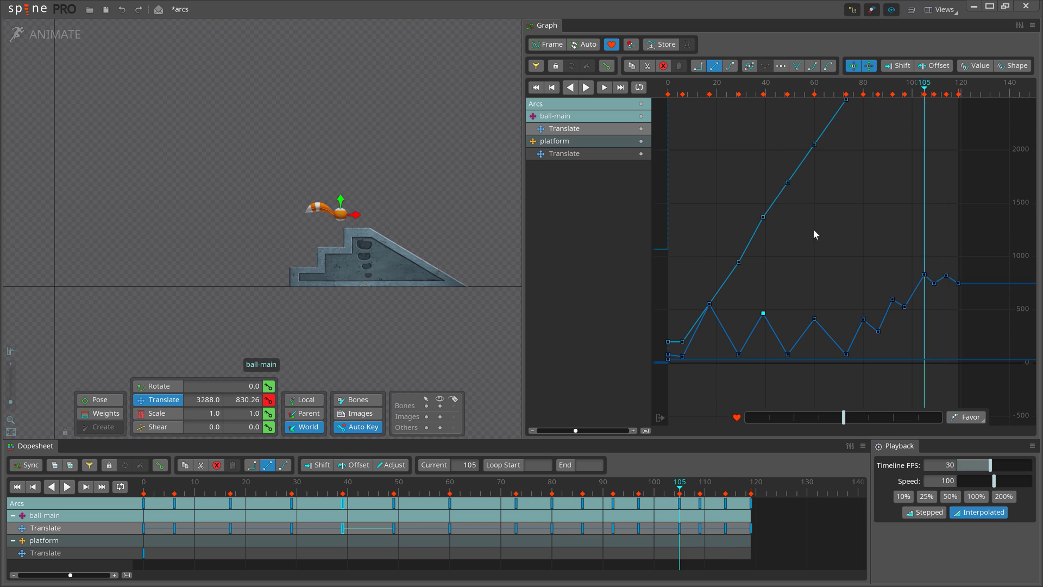
Step: Isolate ball-main's Translate Y curve and convert all of its keys to Bezier
click(621, 128)
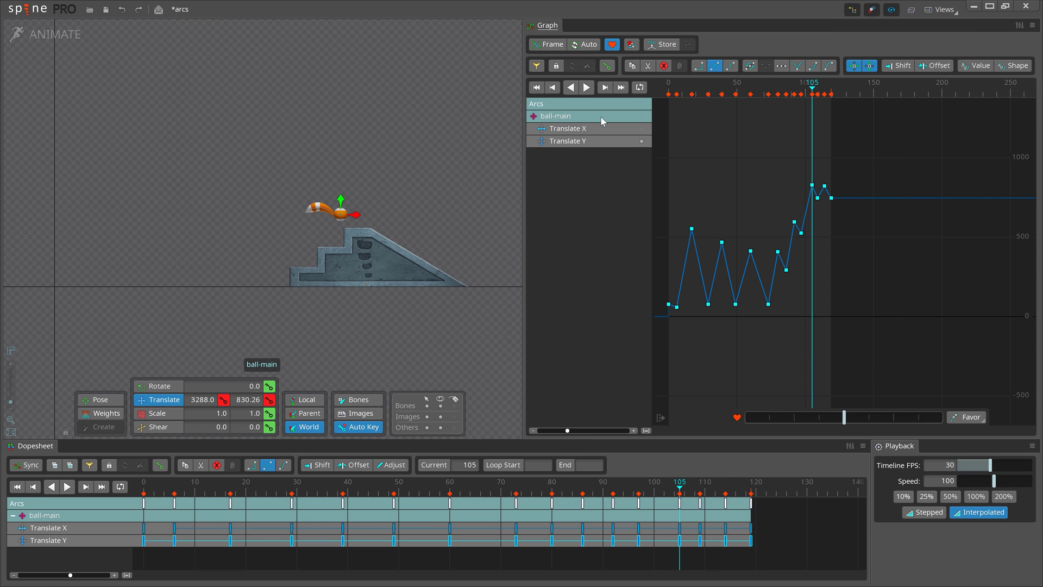
drag(868, 348, 672, 161)
click(730, 66)
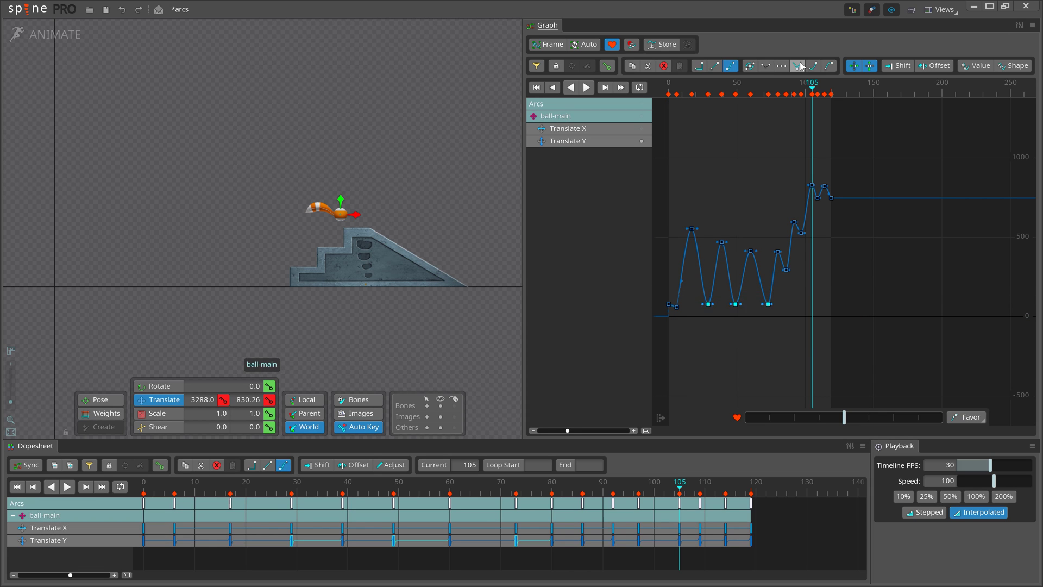
Step: Sharpen the Translate Y handles of the landing keys on the ground, the stairs and the platform's top, keeping the peaks rounded
click(800, 65)
drag(864, 295, 782, 232)
click(797, 66)
drag(851, 215, 814, 195)
click(797, 66)
key(d)
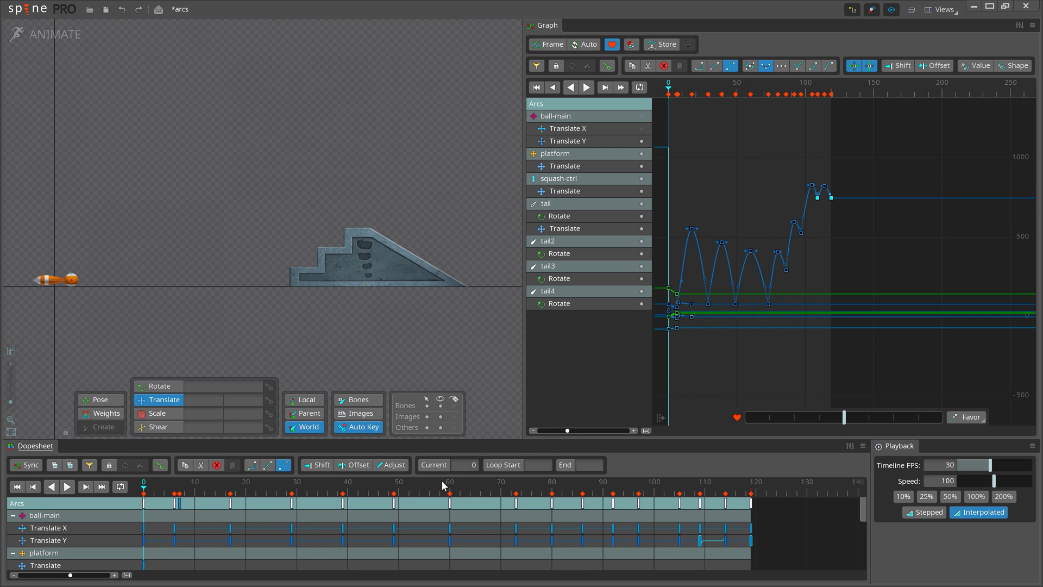
Step: Retime ball-main's keys closer together, placing the last ground landing at frame 60 and the final key at frame 106
key(d)
scroll(370, 341, down, 1)
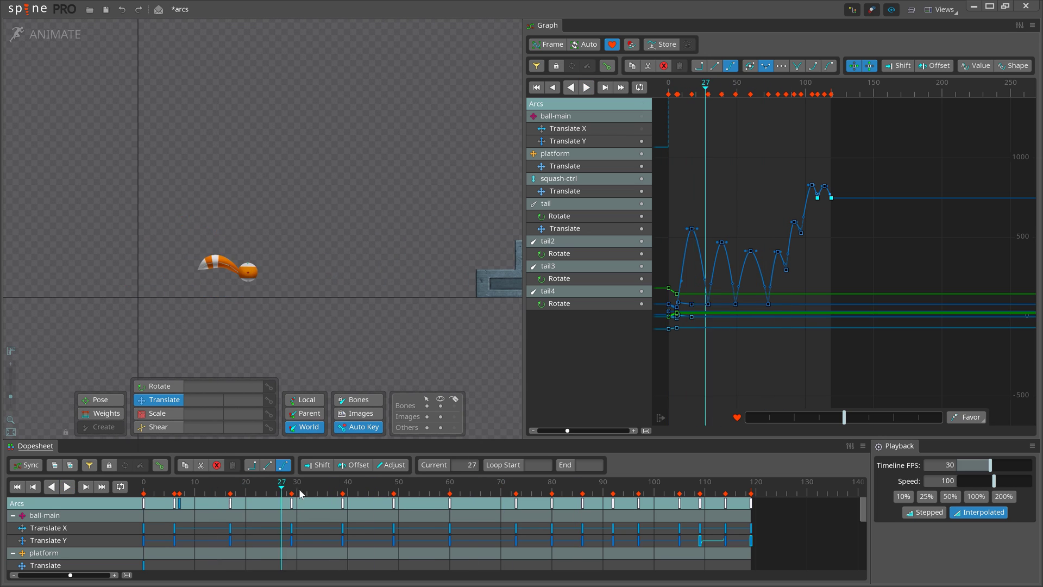
drag(301, 493, 406, 507)
key(d)
key(d)
drag(469, 505, 450, 508)
key(d)
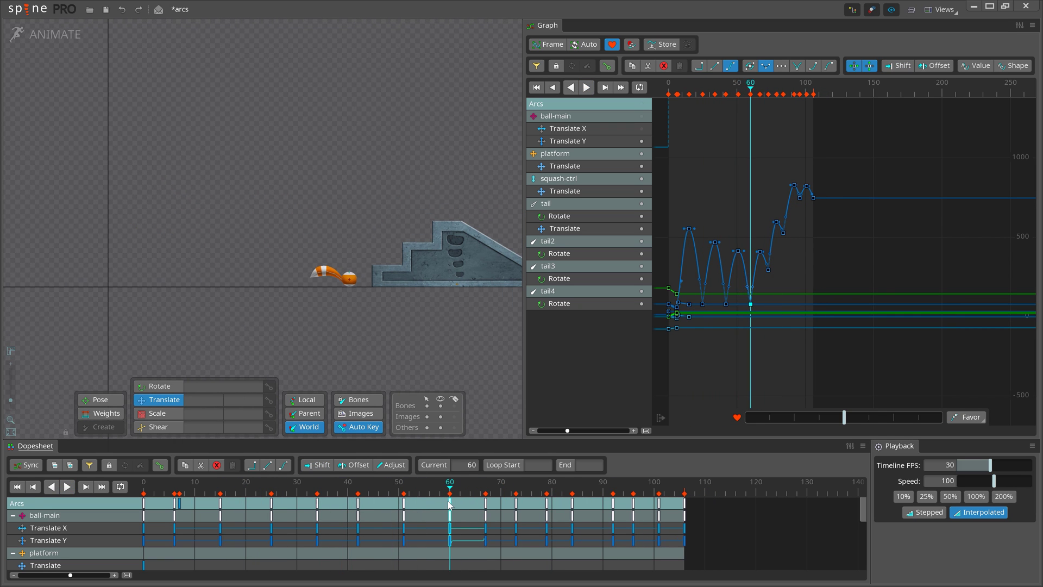
Step: Spread the stair-hop keys after frame 60 slightly so they end at frame 108, and play back the timing
key(d)
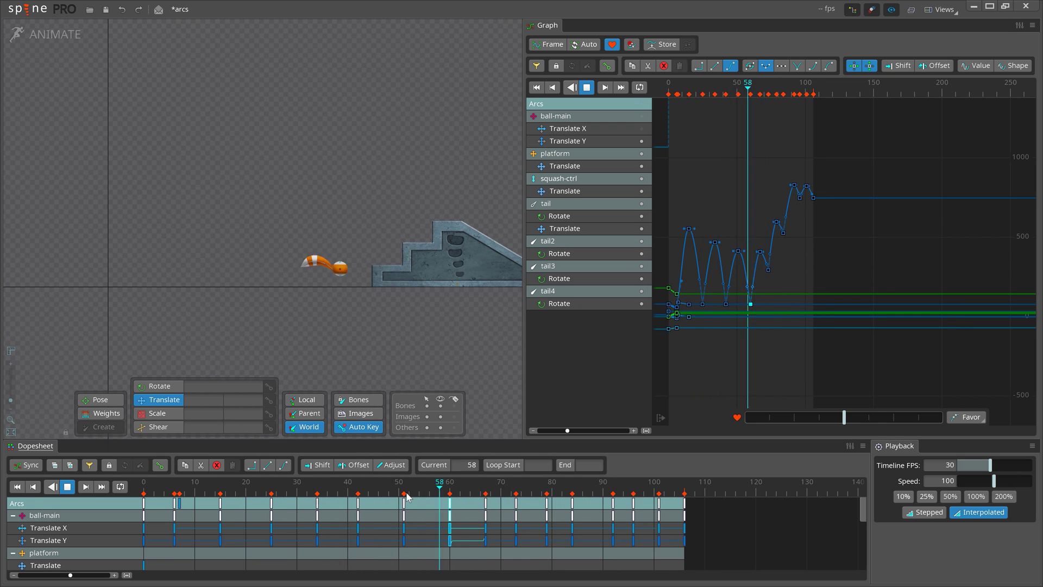
drag(487, 501, 526, 508)
key(d)
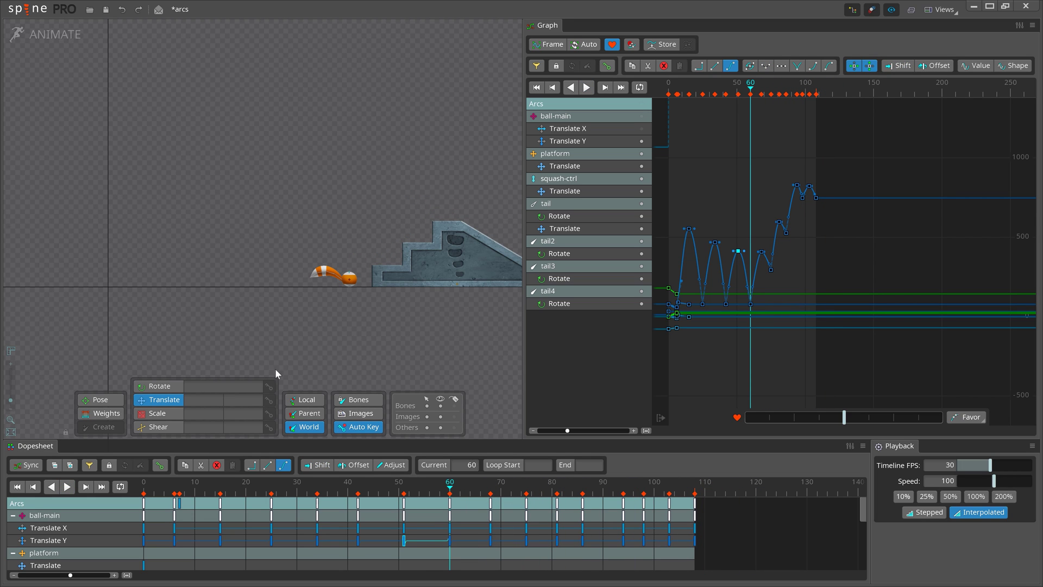
key(d)
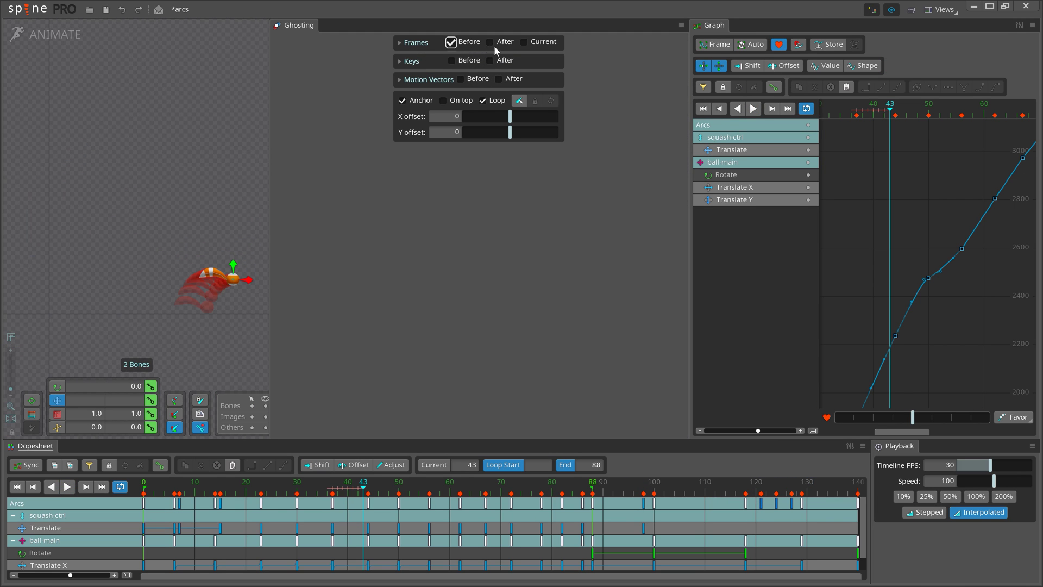
Step: Enable ghosting for frames after the current one and play the looped animation to examine the ball's arcs
click(494, 46)
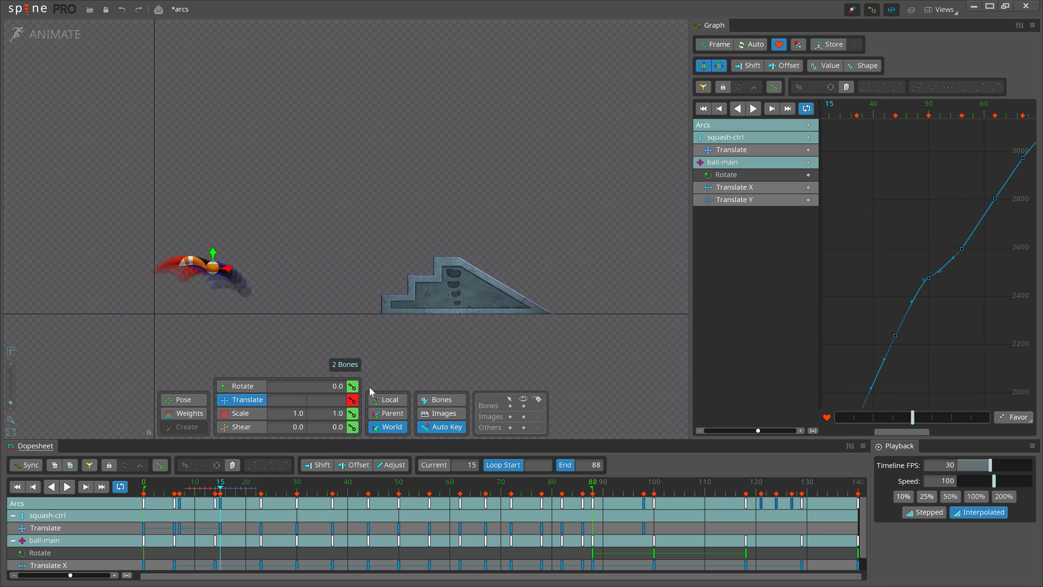
key(a)
key(a)
key(a)
key(a)
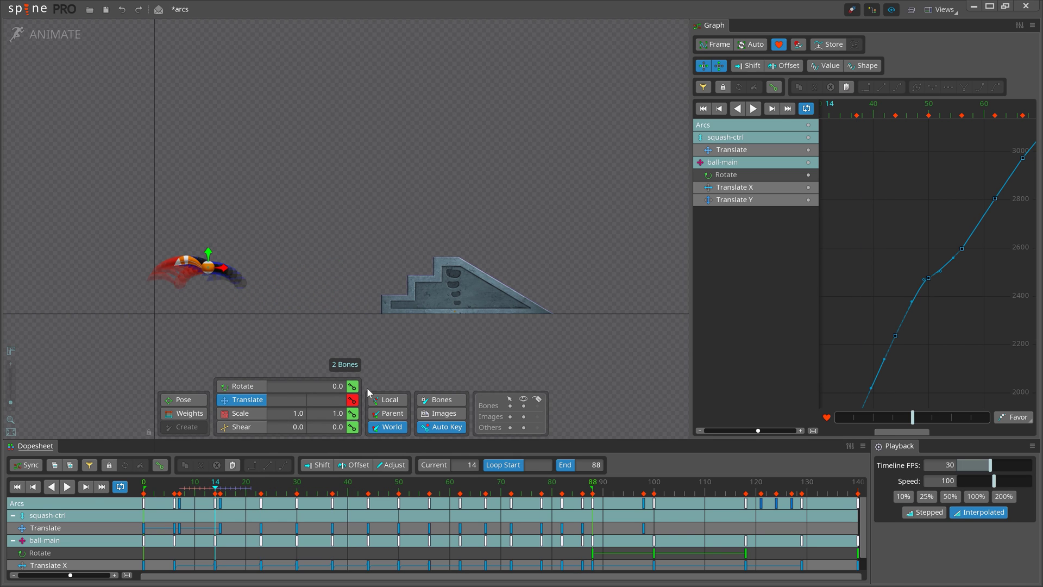
key(s)
key(s)
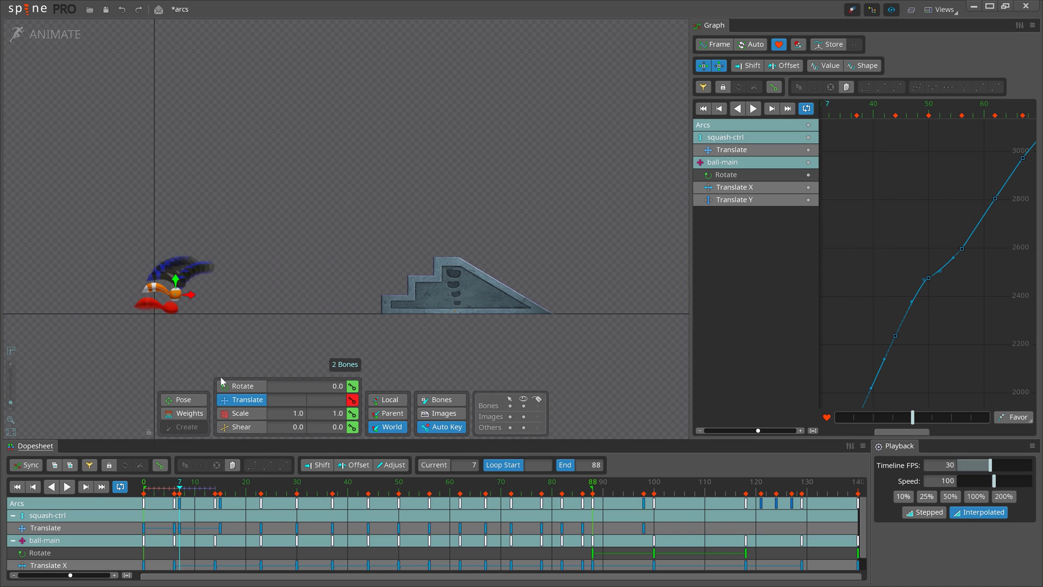
key(d)
key(d)
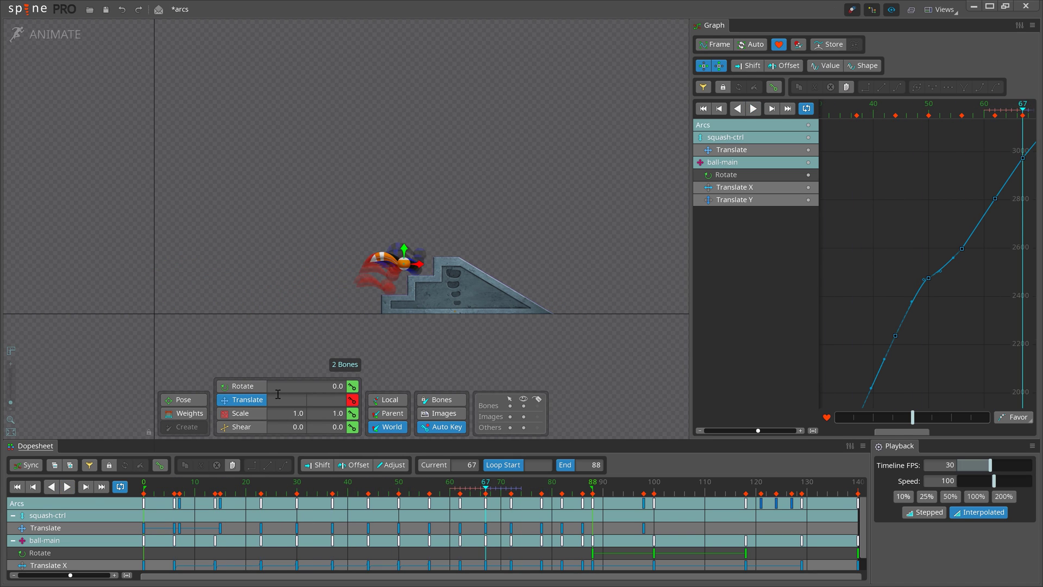
Step: Isolate ball-main's curves, check its stair-hop peaks at frames 67 and 78, and adjust the Translate X key at frame 78
scroll(502, 246, up, 2)
click(723, 162)
click(809, 175)
scroll(917, 269, up, 2)
click(913, 252)
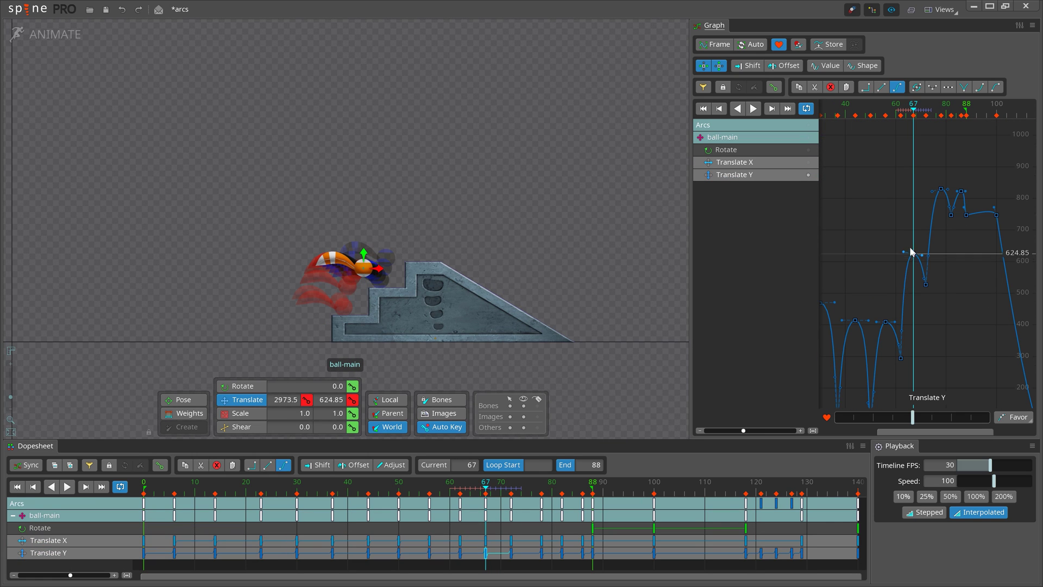
click(939, 213)
click(811, 163)
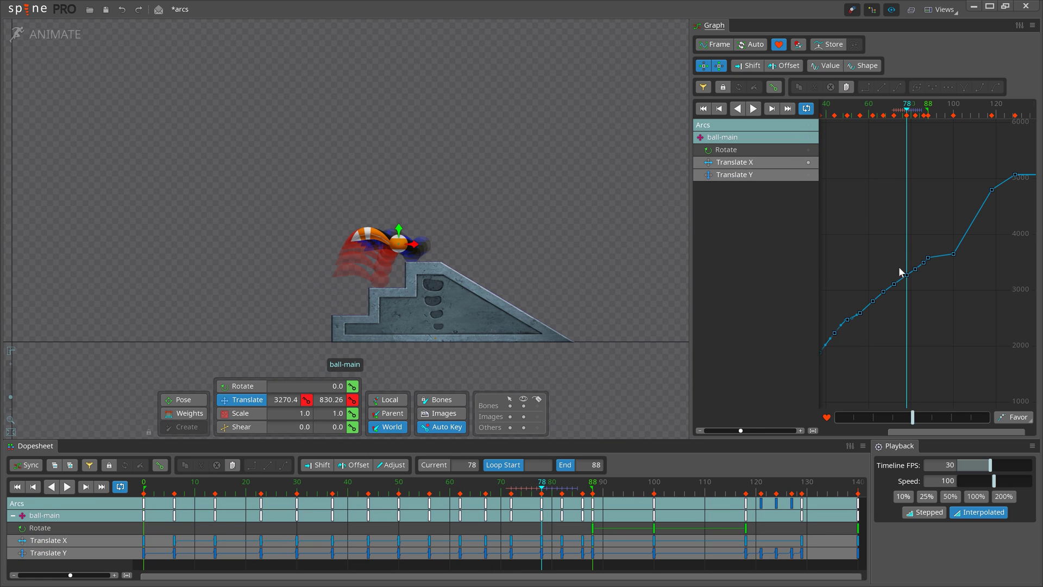
drag(906, 276, 904, 289)
key(d)
key(d)
scroll(480, 262, down, 1)
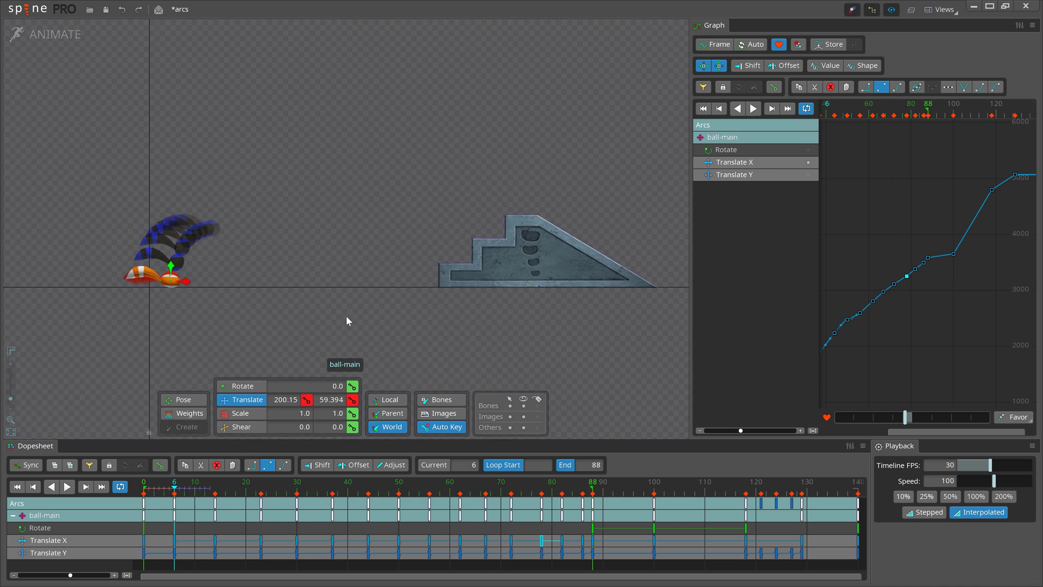
Step: Raise ball-main's Translate Y key at frame 14 so the first bounce peaks slightly higher
scroll(277, 282, up, 2)
key(f)
key(s)
key(f)
key(f)
key(f)
key(s)
key(s)
click(808, 175)
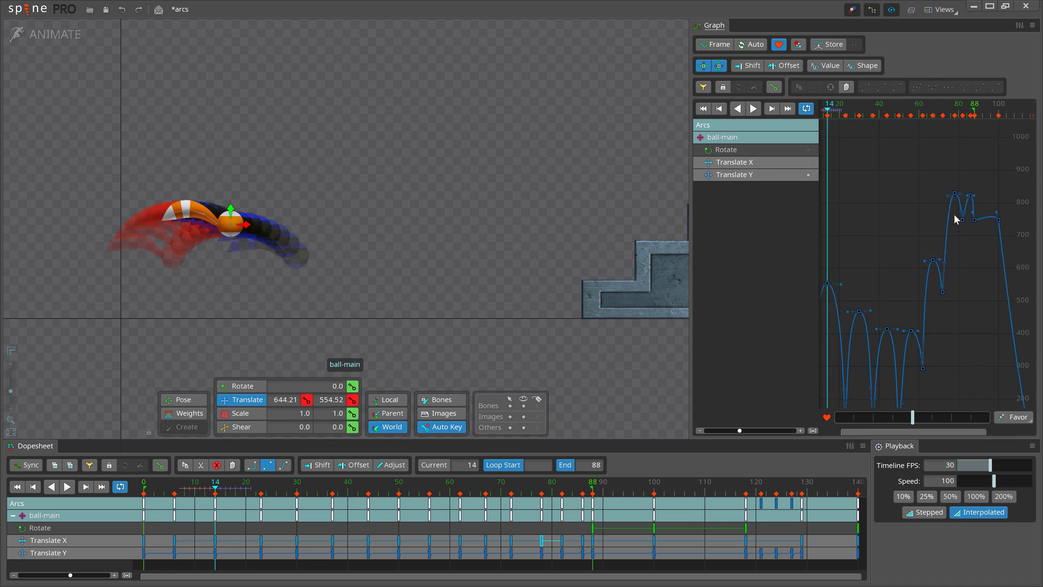
scroll(891, 233, up, 1)
drag(867, 214, 867, 204)
key(s)
key(d)
key(d)
scroll(887, 234, up, 4)
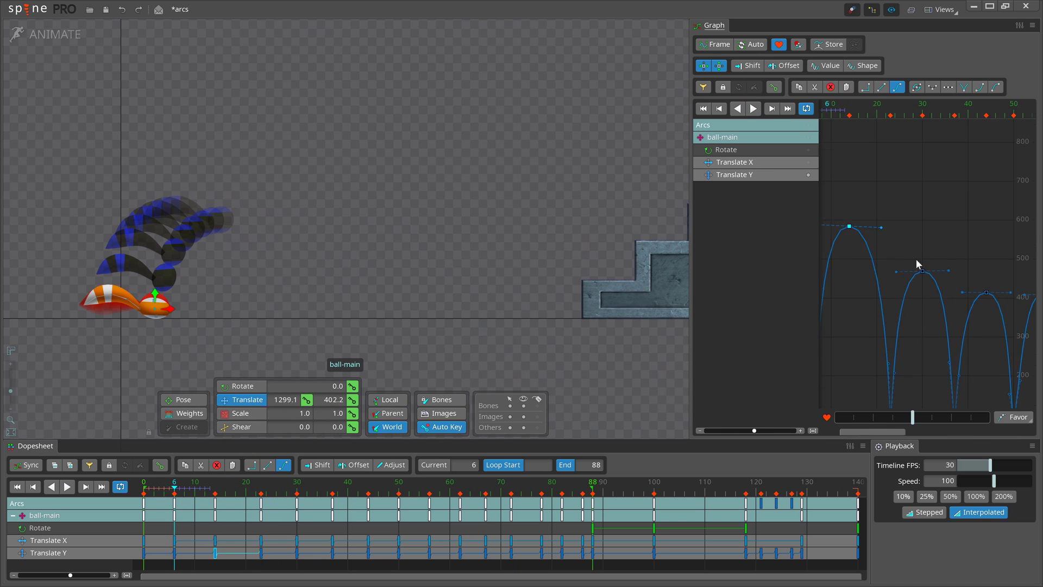
Step: Select squash-ctrl and key its unsquashed pose at frame 26, just after the first landing
drag(916, 258, 890, 171)
key(f)
key(f)
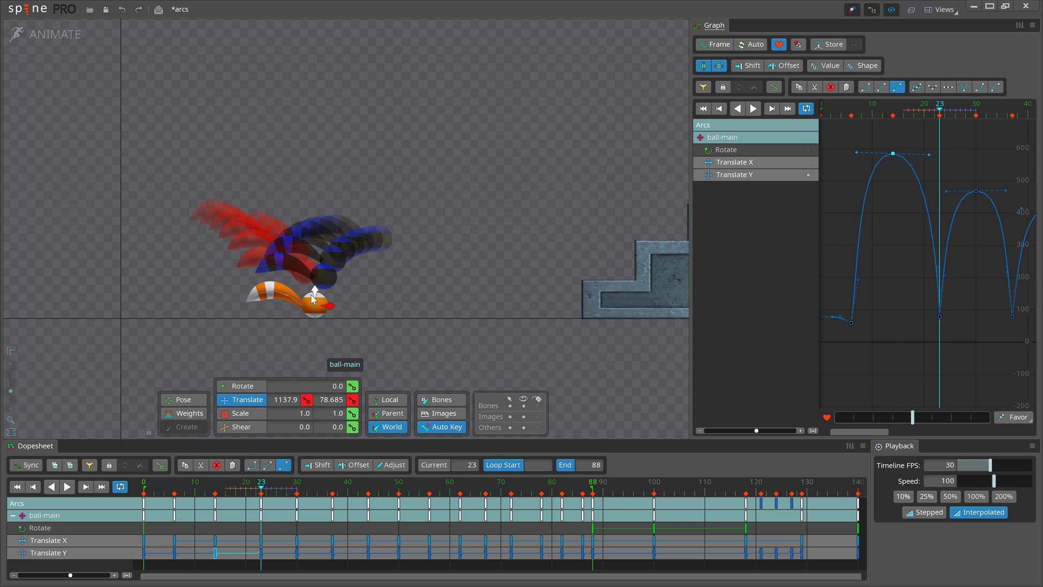
scroll(320, 295, up, 4)
double_click(348, 301)
click(309, 287)
key(a)
key(g)
key(g)
key(g)
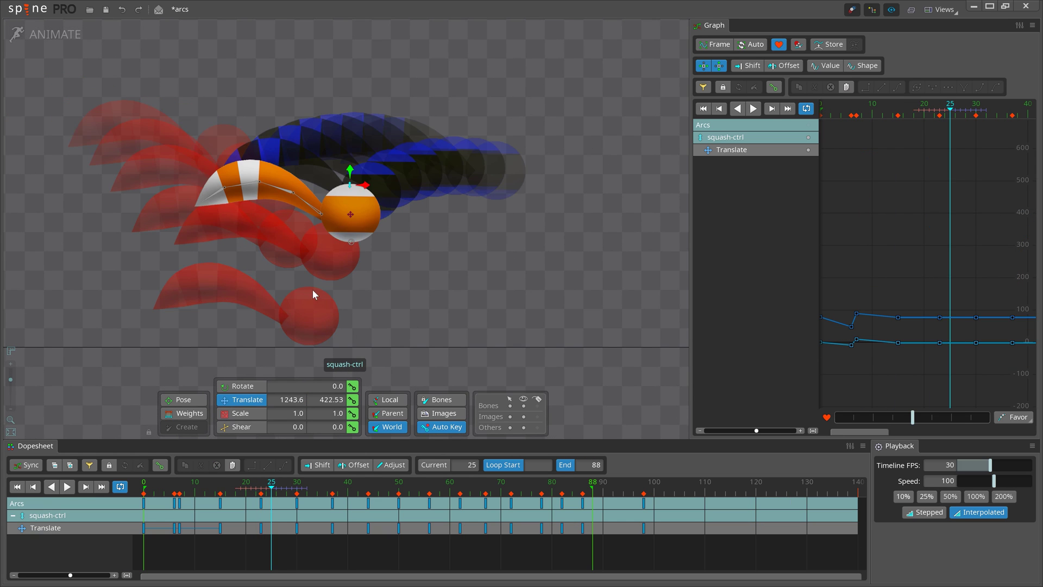
key(g)
key(k)
Step: Lower squash-ctrl at frame 23 to flatten the ball as it lands on the ground
key(s)
drag(309, 271, 309, 330)
click(309, 316)
key(g)
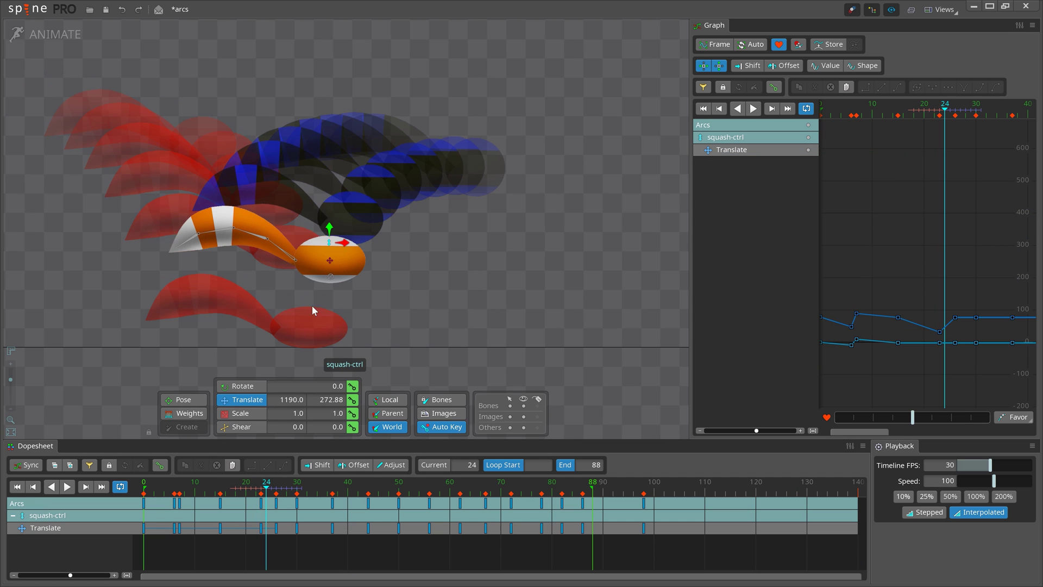
Step: Key squash-ctrl tilted along the motion path at frames 22 and 24, on either side of the landing
drag(330, 244, 335, 285)
key(Left)
key(Left)
click(282, 248)
click(293, 304)
key(a)
key(a)
key(a)
key(a)
key(a)
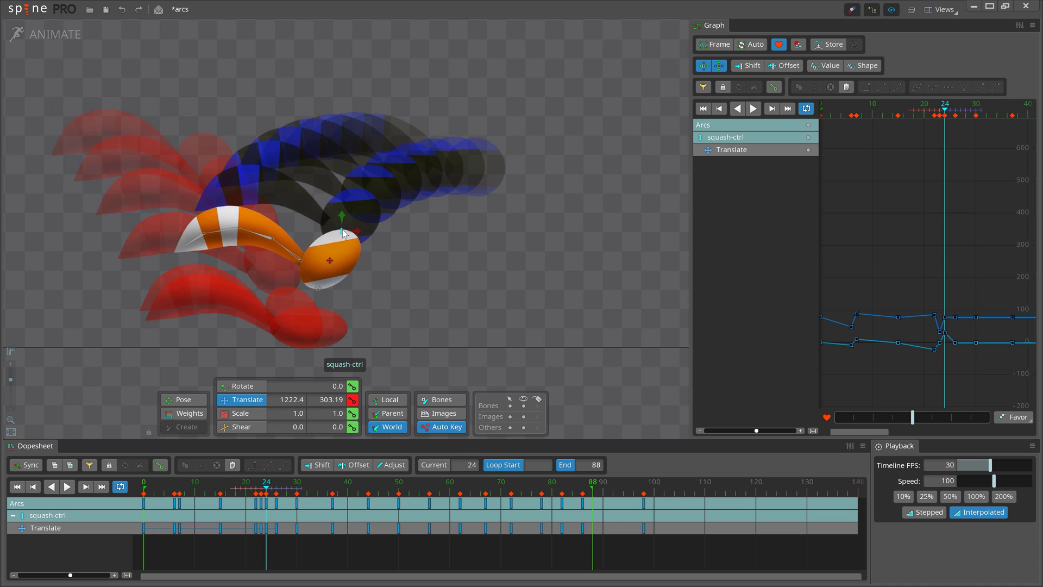
Step: Step back and forth across the first landing and refine squash-ctrl's offset to follow the ball's arc
key(a)
key(a)
key(a)
key(a)
key(f)
key(f)
key(f)
key(f)
drag(343, 230, 328, 217)
Step: Rotate ball-main around the landing to try tilting the ball and tail along the arc
click(330, 259)
key(c)
drag(409, 256, 373, 286)
key(ctrl+z)
key(a)
key(a)
key(f)
Step: Step through the bounces and stair hops with ghosting to check ball-main's rotation along its path
key(l)
key(shift+a)
key(shift+a)
key(l)
key(shift+f)
key(shift+f)
key(a)
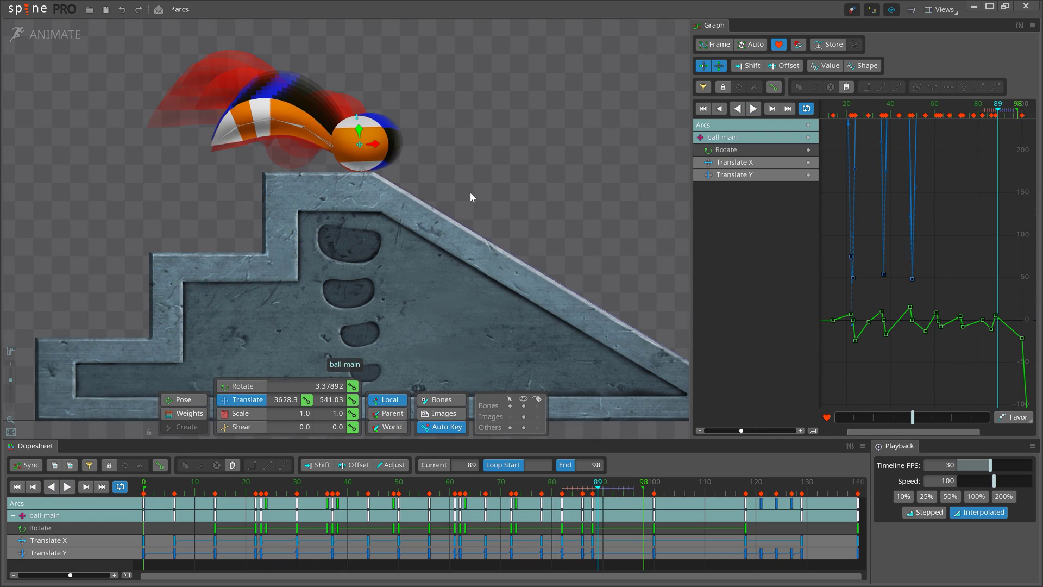
scroll(471, 193, down, 5)
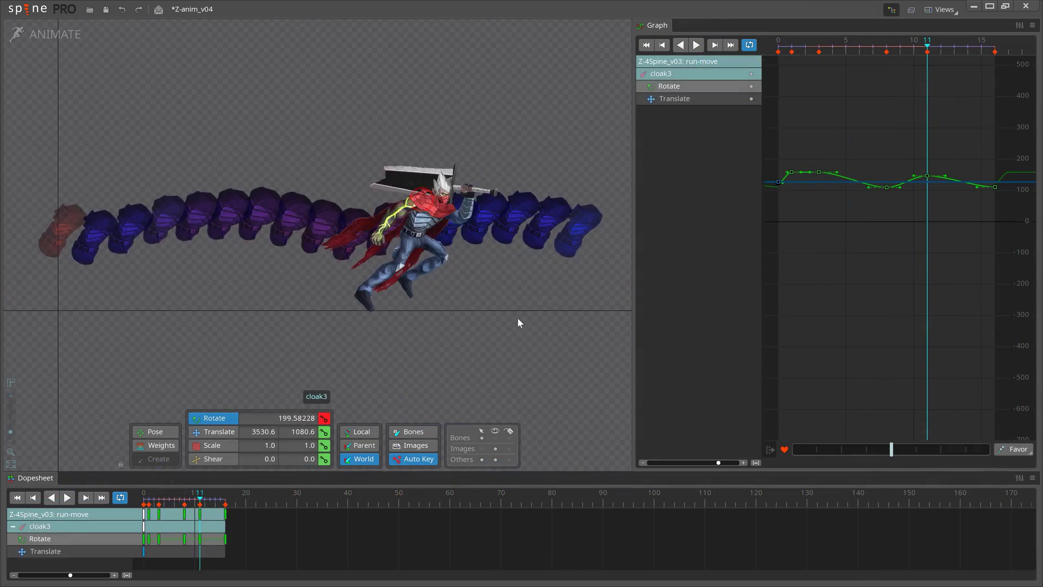
Step: In the character's run-move animation, key a rotation of the cloak5 bone at frame 9 to refine the cloak's arc
key(Left)
click(298, 298)
key(Left)
click(321, 206)
click(244, 188)
drag(203, 266, 206, 290)
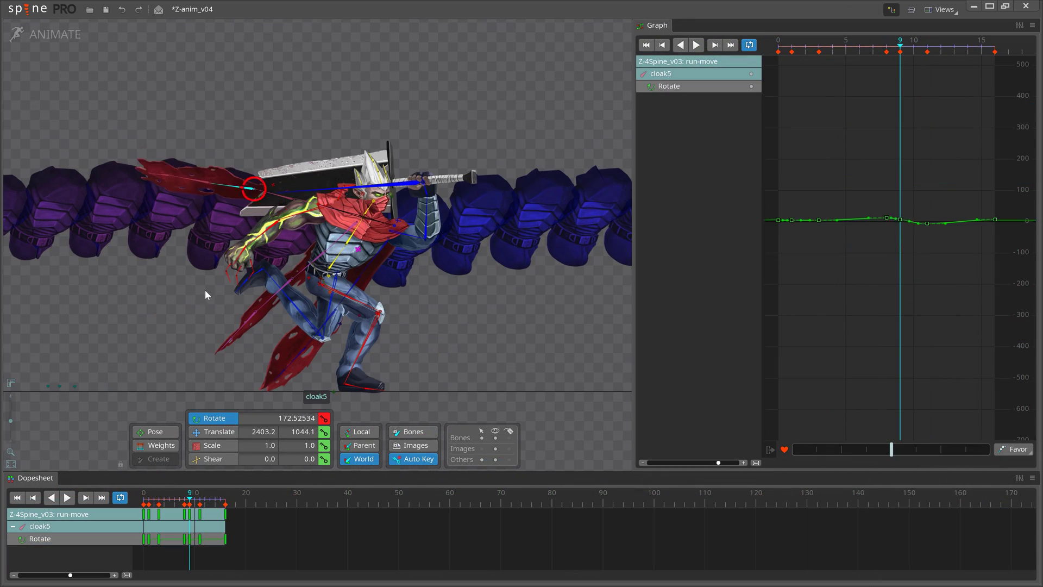
Step: Adjust rotations of the cloak5 and cloak6b bones frame by frame through the strides after frame 9
click(340, 190)
key(Left)
key(Right)
key(Right)
key(Right)
key(Right)
click(445, 206)
click(403, 208)
key(Left)
key(Left)
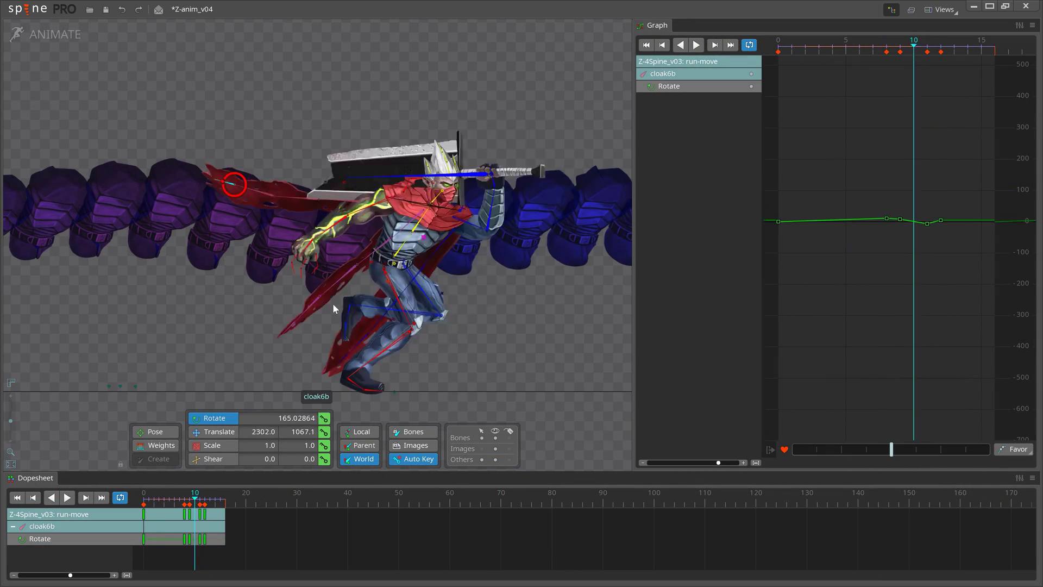
Step: Continue shaping the upper cloak chain's rotations frame by frame toward the end of the run cycle
key(Right)
key(Right)
key(Right)
drag(488, 234, 375, 247)
key(Right)
key(Right)
Step: Copy the upper cloak chain's keys from frames 8 to 16, paste them at frame 0, and play the animation
click(189, 499)
key(ctrl+c)
drag(232, 519, 182, 510)
click(144, 499)
key(ctrl+v)
key(ctrl+z)
scroll(377, 326, down, 2)
key(ctrl+c)
click(143, 498)
key(ctrl+v)
key(space)
Step: Rotate the cloak9 bone at frame 8 to shape the start of the second cloak strip's swing
scroll(305, 308, up, 3)
click(400, 237)
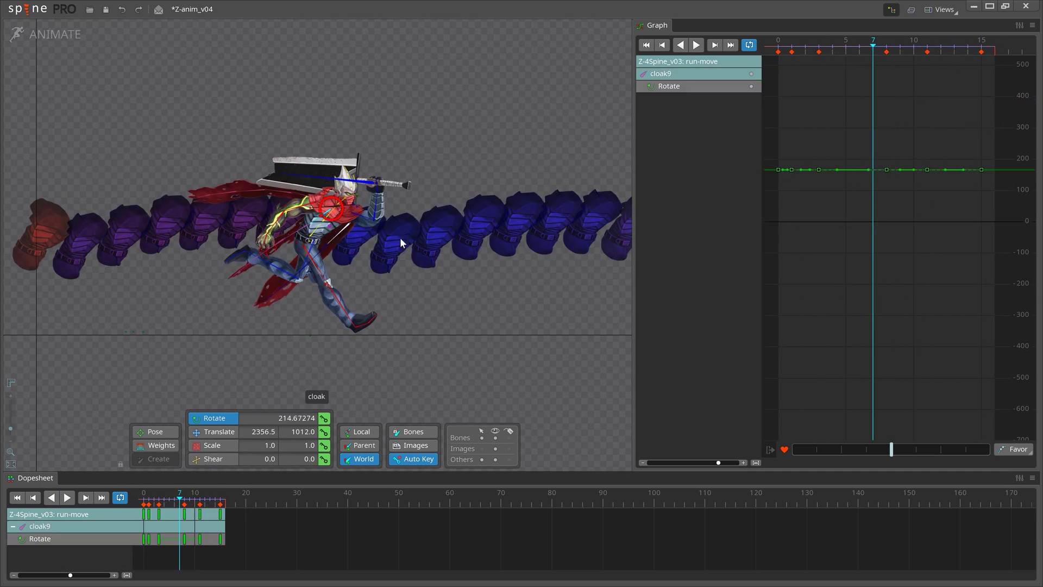
key(d)
drag(400, 237, 400, 272)
click(313, 241)
scroll(407, 263, up, 2)
Step: Select the bones cloak9, cloak10, cloak11, cloak12 and cloak12b and copy their frame 8 keys to frame 16
click(460, 251)
ctrl+click(402, 248)
ctrl+click(345, 242)
ctrl+click(291, 235)
ctrl+click(257, 231)
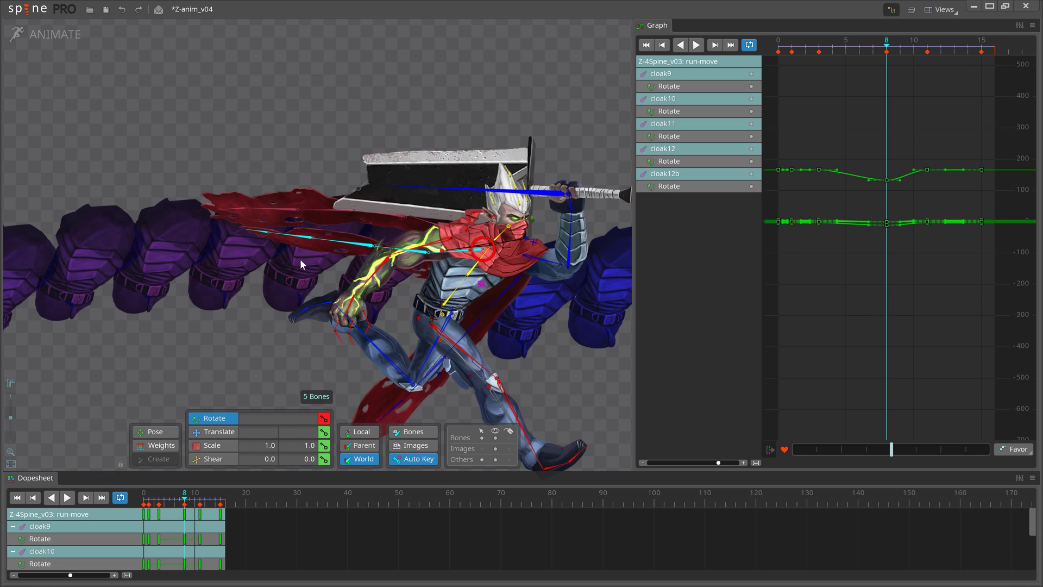
click(200, 499)
scroll(381, 250, down, 2)
key(space)
key(ctrl+c)
key(ctrl+v)
Step: Rotate the cloak9 to cloak12b bones individually across frames 9 to 11 to make the strip follow an arc
click(428, 230)
drag(383, 261, 383, 250)
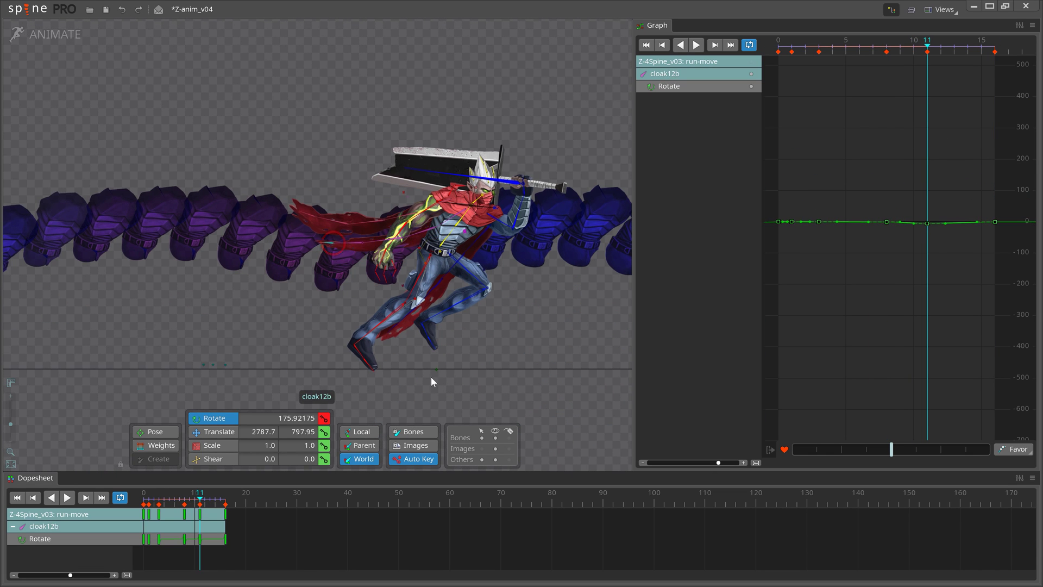
key(Left)
key(Left)
click(352, 232)
click(325, 233)
drag(397, 286, 404, 276)
key(Right)
key(Left)
click(353, 232)
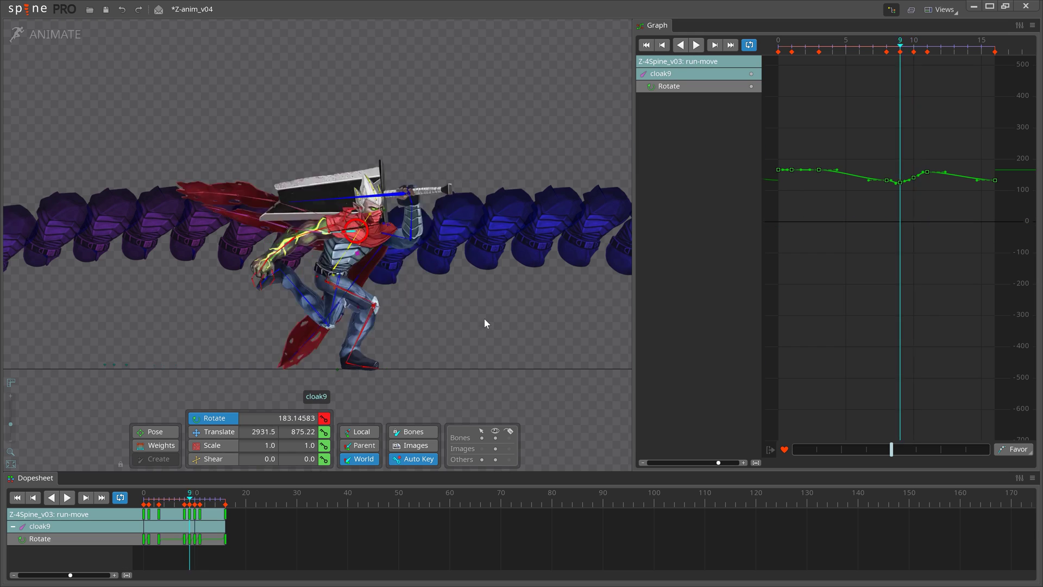
Step: Work through the cloak9 chain at frames 12 and 13, adjusting bone rotations to continue the arc
key(Right)
key(Right)
key(Right)
scroll(485, 319, down, 1)
drag(462, 392, 440, 401)
key(Page_Up)
key(Page_Up)
key(Page_Up)
key(Page_Up)
key(Right)
key(Page_Up)
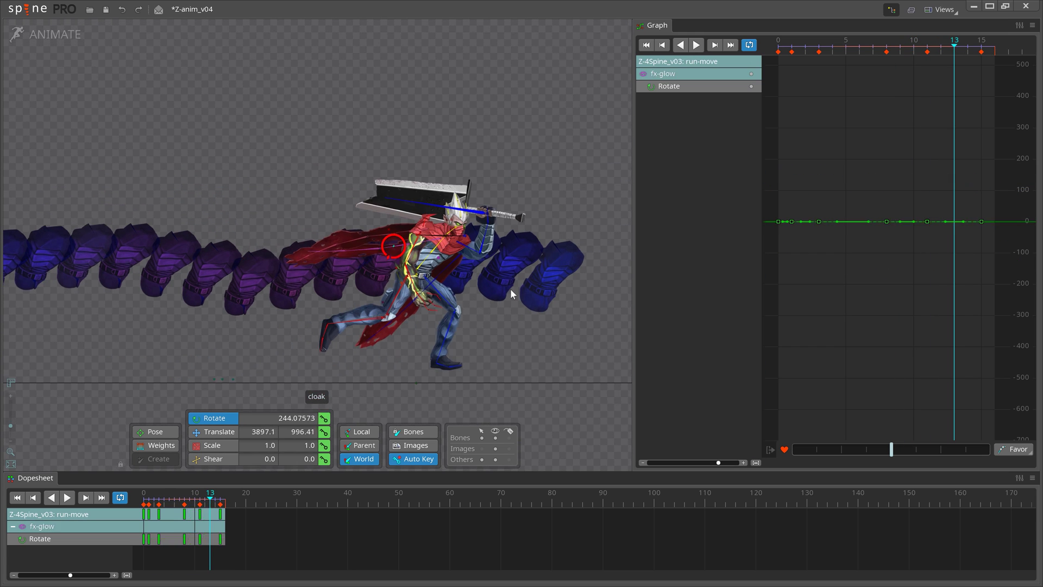
Step: Key rotations of the cloak9 chain, including cloak11, at frames 14 and 15
scroll(491, 282, up, 2)
click(312, 246)
key(Right)
click(472, 229)
drag(567, 324, 575, 338)
key(Right)
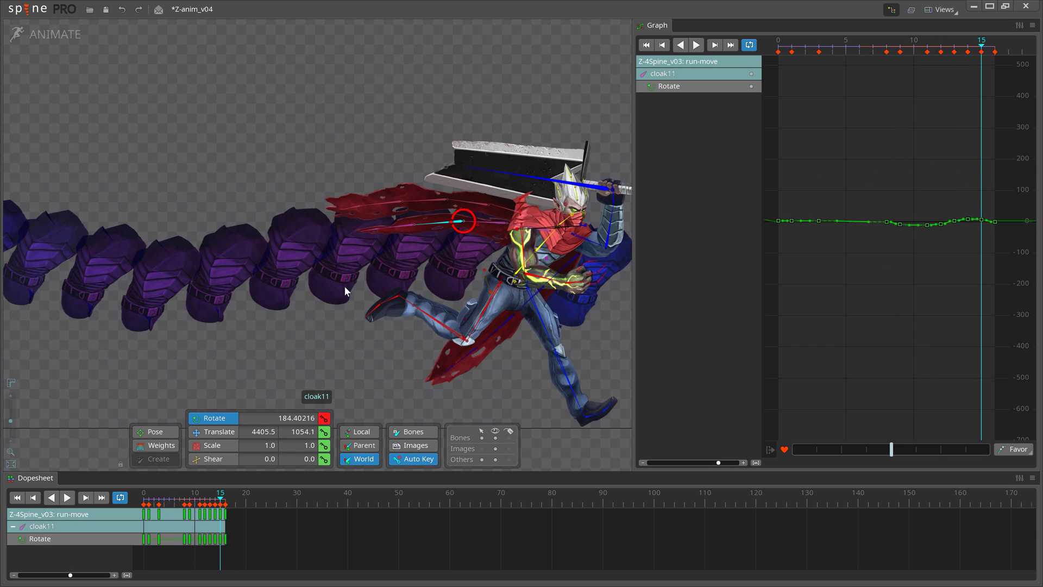
Step: Copy the five-bone cloak9 chain's rotation keys from frames 9 to 16 and paste them starting at frame 1
double_click(513, 223)
scroll(478, 243, down, 2)
click(227, 495)
drag(230, 511, 188, 517)
key(ctrl+c)
click(149, 495)
key(ctrl+v)
scroll(261, 277, down, 2)
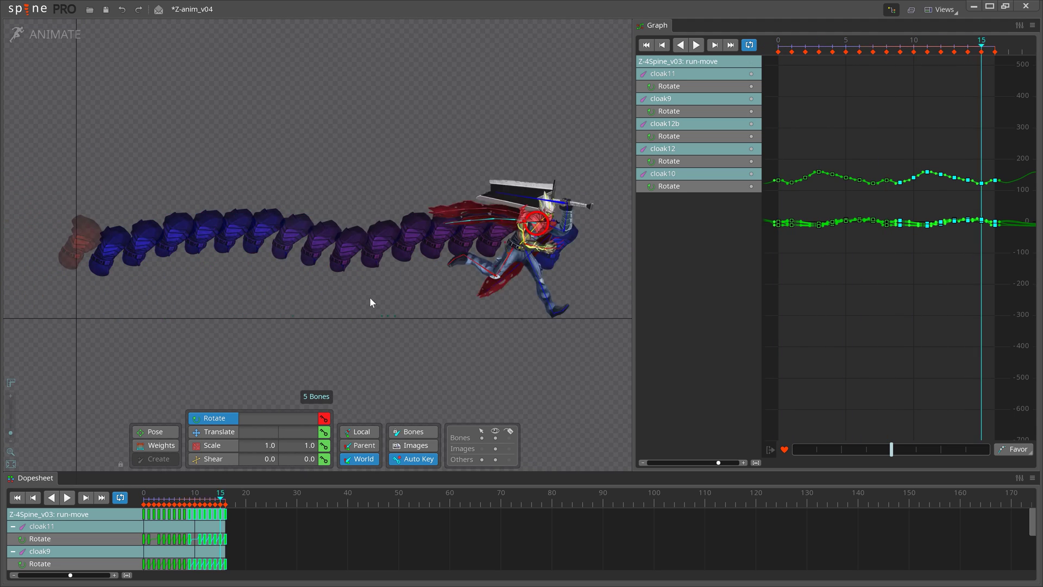
Step: Rotate the cloak bone and its chain at frame 8 to set the lower cloak strip's pose
click(174, 495)
scroll(247, 262, up, 3)
click(312, 222)
ctrl+click(268, 263)
ctrl+click(217, 293)
key(ctrl+3)
key(Right)
key(Right)
click(427, 219)
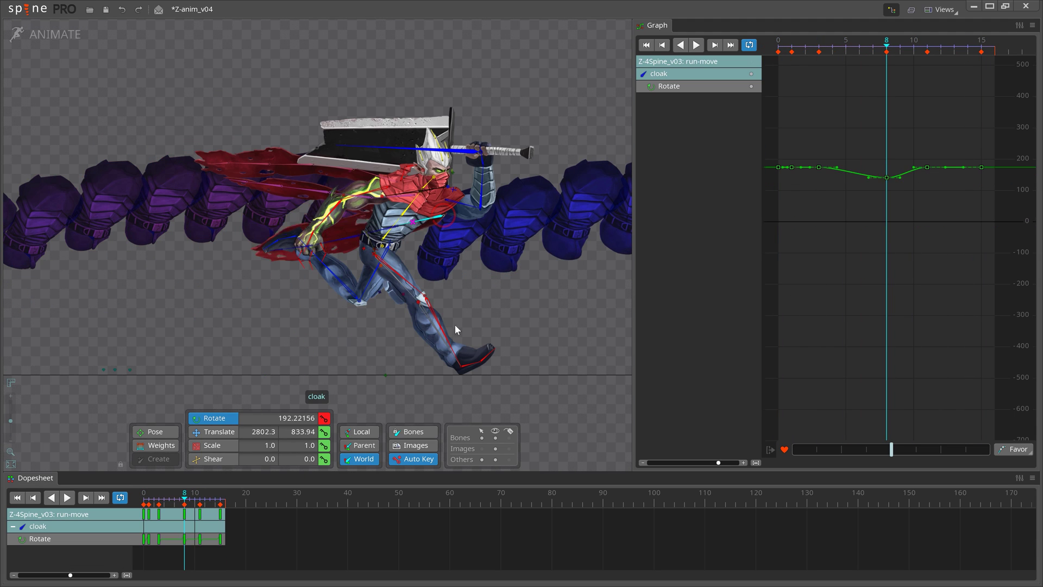
drag(455, 330, 416, 283)
key(3)
Step: Copy the frame 8 keys of cloak, cloak2, cloak7, cloak8 and cloak8b to frame 16
click(226, 496)
click(185, 495)
key(ctrl+c)
click(225, 495)
key(ctrl+v)
scroll(326, 217, down, 2)
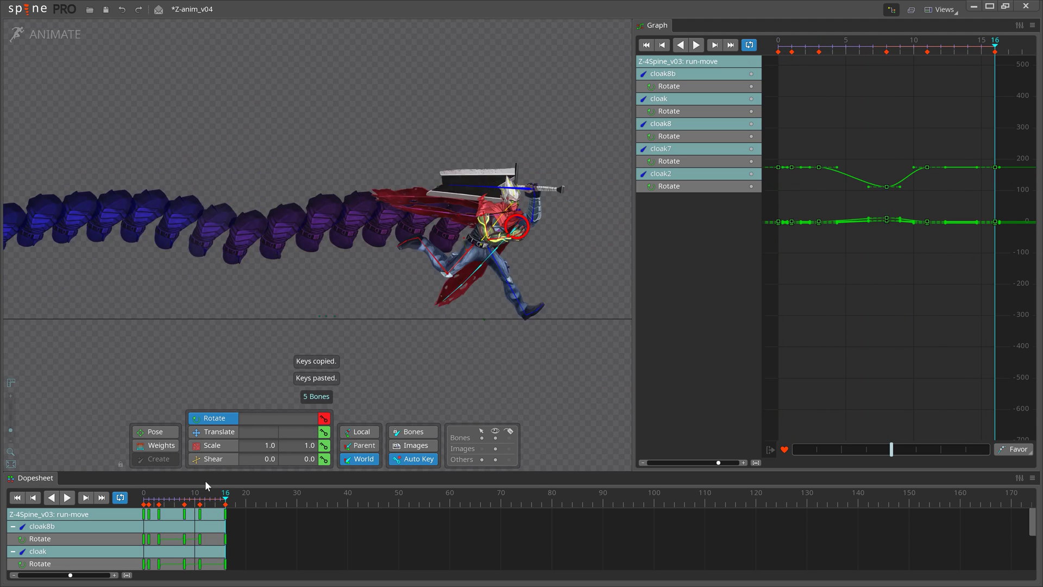
Step: Compare frames 8 and 9 and adjust the lower cloak chain's rotations at frame 9
drag(226, 498, 185, 499)
key(Right)
key(ctrl+v)
scroll(389, 287, up, 2)
click(392, 248)
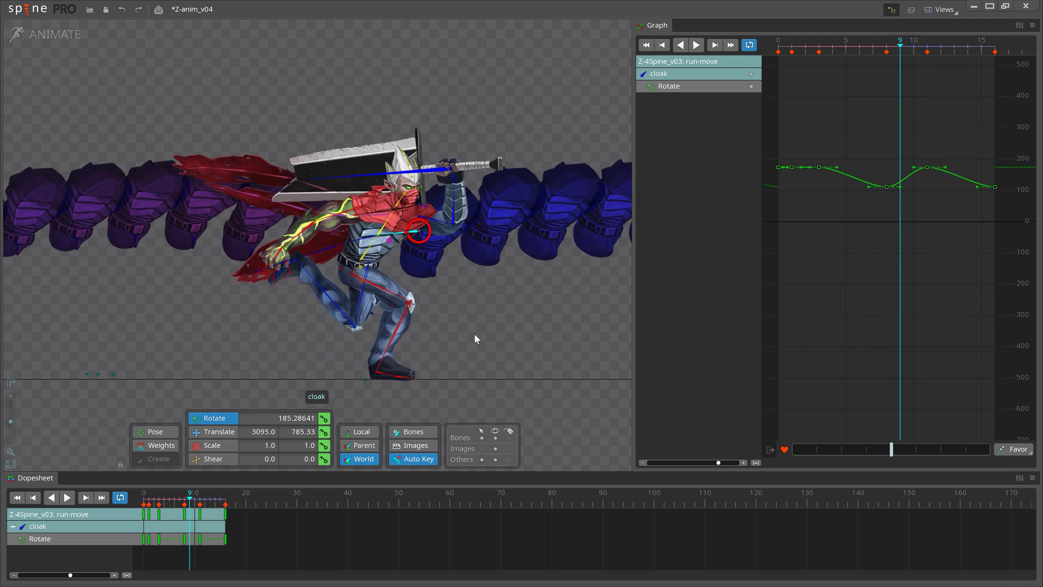
key(Left)
key(Right)
click(359, 247)
key(Left)
Step: Rotate the lower cloak chain down to its tip, cloak8b, at frame 10
key(Right)
key(Right)
click(387, 264)
drag(462, 253, 461, 271)
key(Right)
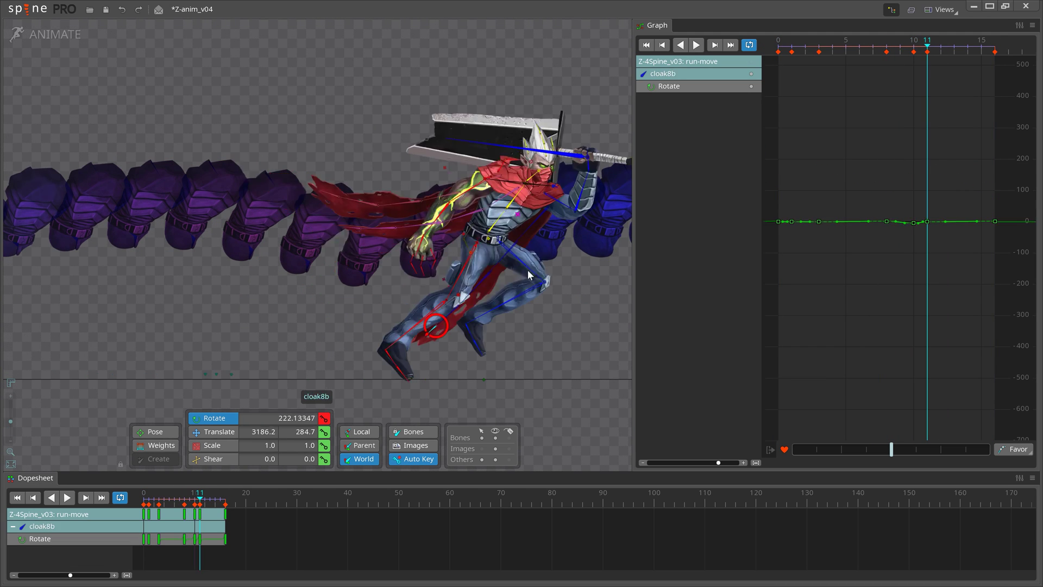
Step: Key rotations of the lower cloak chain, including cloak8b and cloak2, from frame 11 through frame 13
drag(531, 275, 407, 281)
drag(465, 253, 377, 282)
key(Left)
key(Right)
click(343, 240)
key(Right)
key(Right)
drag(445, 275, 443, 297)
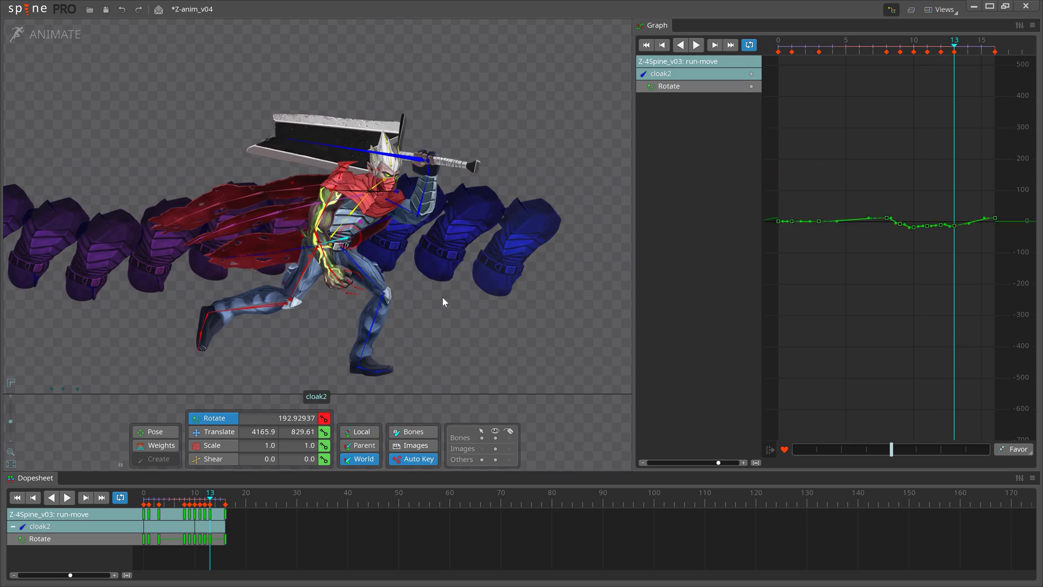
Step: Go back to the preceding frames and correct the lower cloak bones' rotations around frame 12
key(Left)
click(344, 223)
drag(295, 248, 439, 248)
click(375, 270)
key(Left)
drag(500, 310, 383, 327)
Step: Rotate the cloak bone and its chain at frames 14 and 15 to complete the lower strip's arc
key(Right)
key(Right)
key(Right)
click(489, 243)
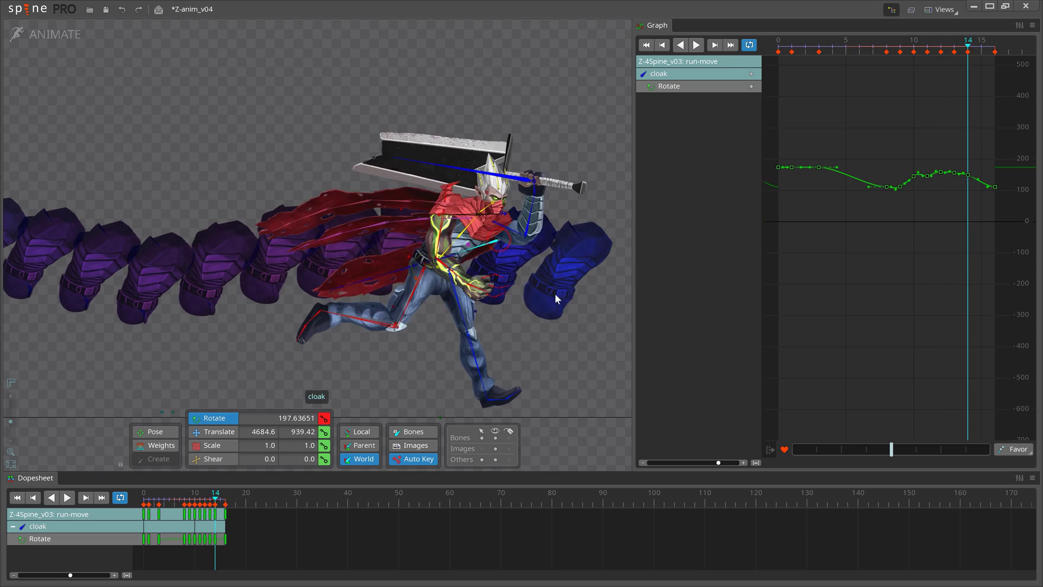
key(Left)
key(Right)
click(391, 261)
key(Right)
Step: Copy the lower cloak chain's rotation keys from frames 8 to 16 into the first half, play the animation, and deselect the bones
scroll(533, 303, down, 3)
key(1)
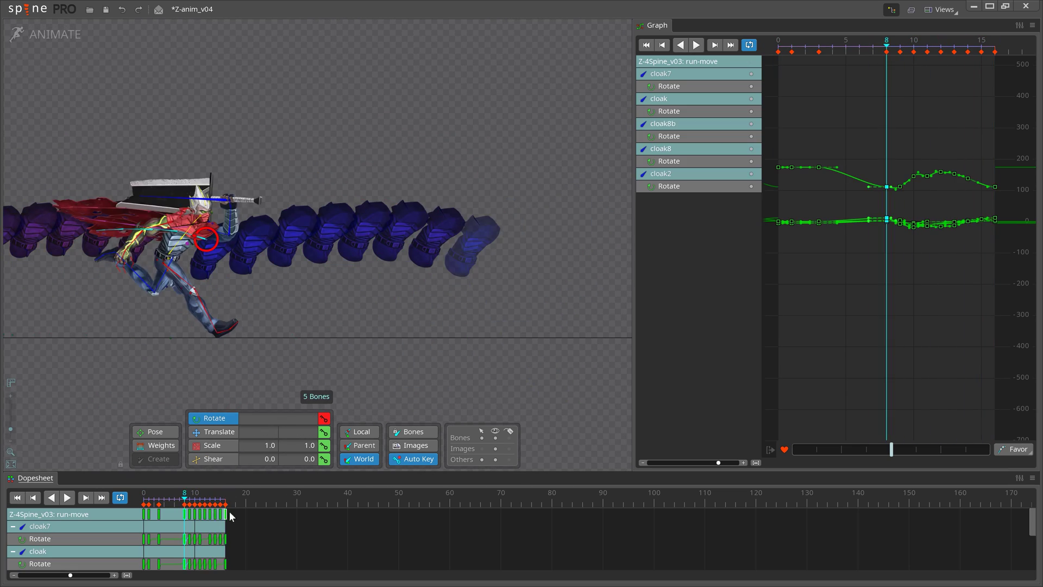
drag(230, 517, 182, 513)
key(ctrl+c)
key(ctrl+v)
key(space)
key(d)
key(d)
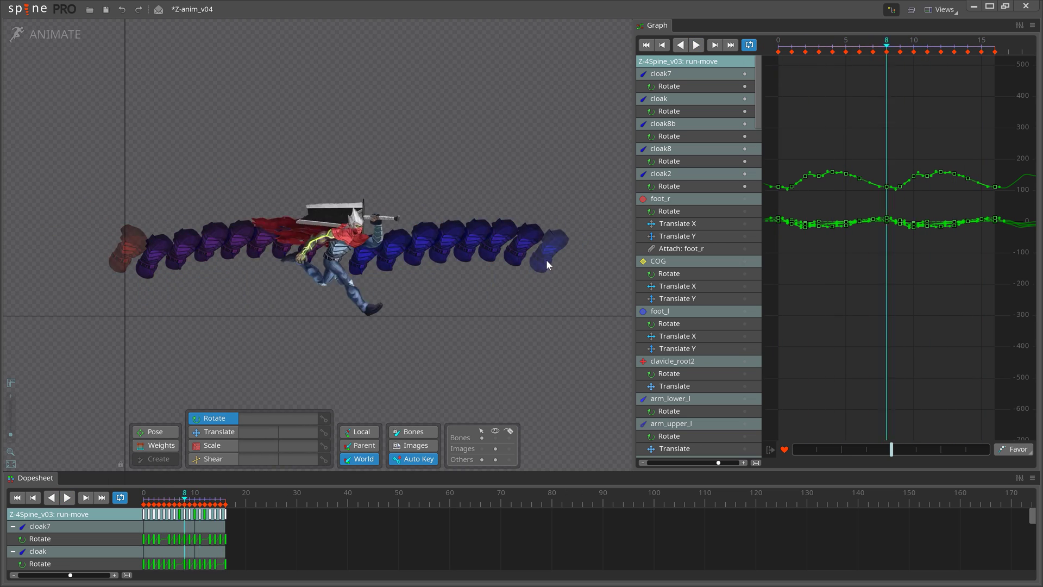
key(d)
Step: Show only cloak3's Rotate curve, step through its preceding frames, and widen the Graph view for inspection
scroll(519, 229, up, 2)
click(523, 214)
click(750, 86)
key(Left)
key(Left)
key(Left)
key(Left)
key(Left)
drag(633, 313, 372, 314)
Step: Copy cloak3's frame 0 rotation key to frame 16 to match the loop's ends, and enlarge the curve display
click(144, 538)
key(ctrl+c)
click(185, 498)
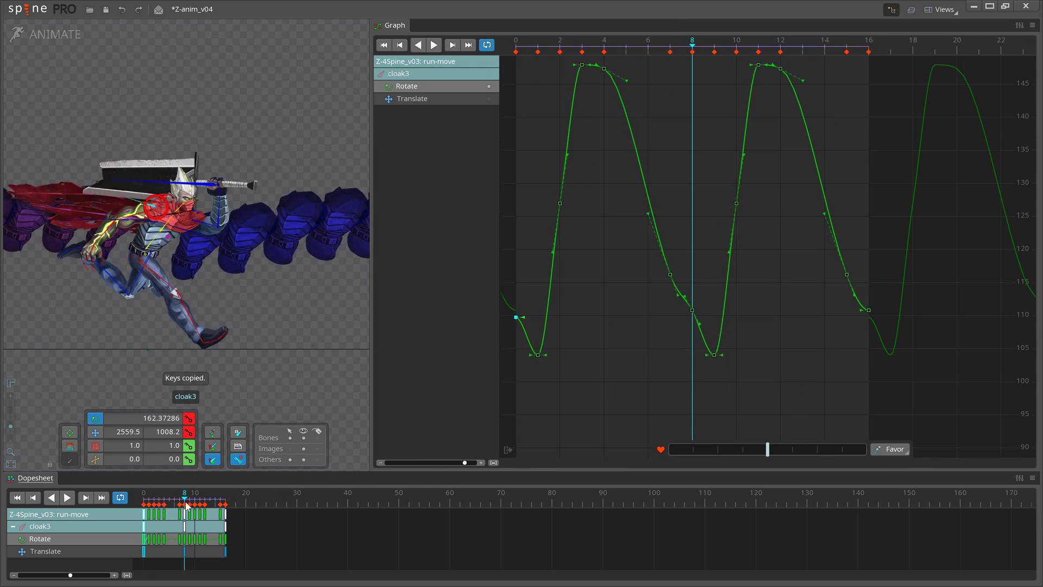
click(225, 498)
key(ctrl+v)
drag(768, 450, 810, 449)
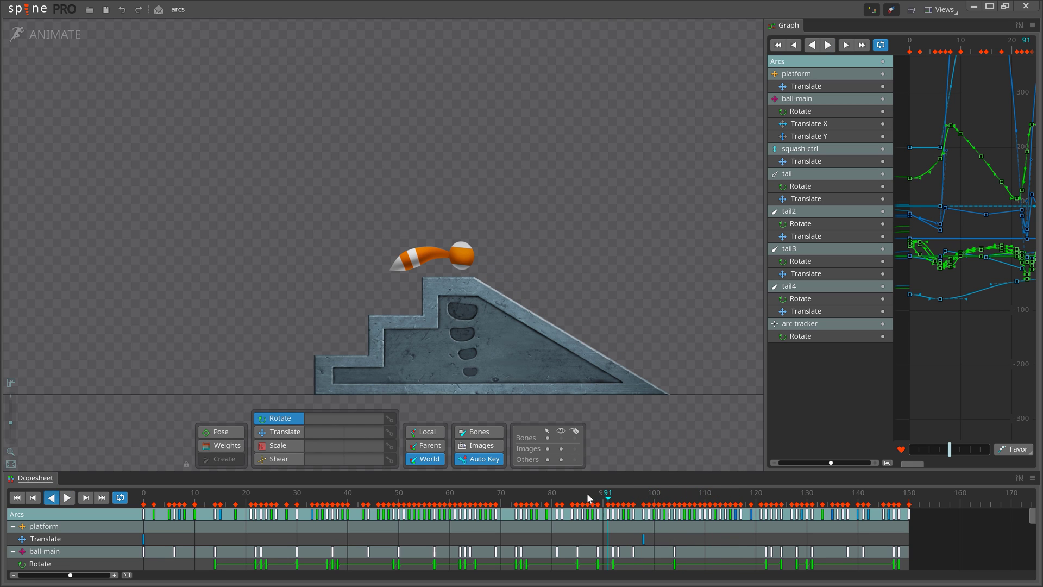
Step: In the arcs project, scrub around the ramp's peak, select the tail tip's arc-tracker bone, and show it in the Tree view
drag(586, 493, 617, 501)
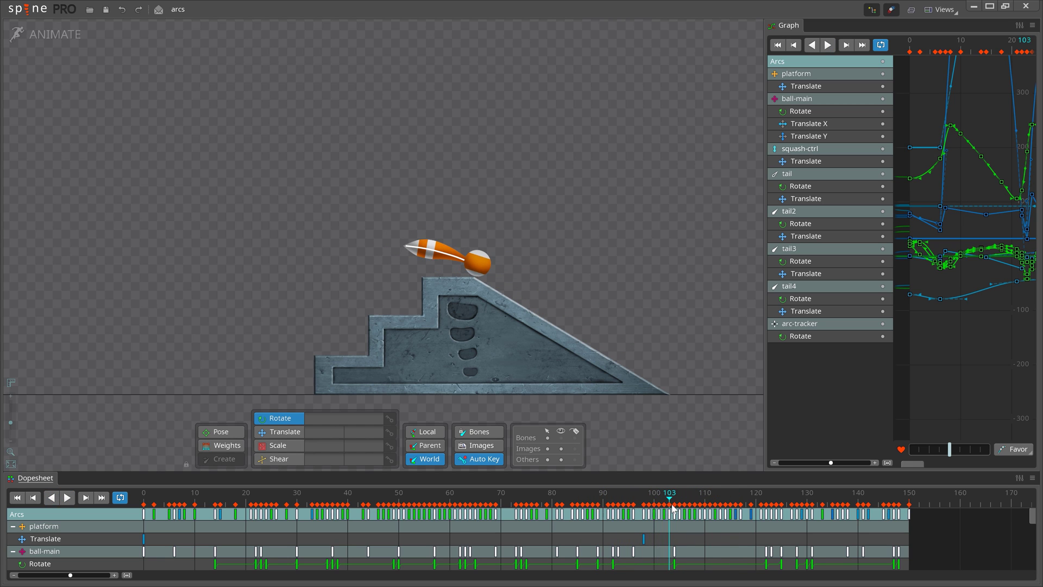
drag(679, 508, 699, 508)
click(525, 344)
scroll(614, 353, up, 4)
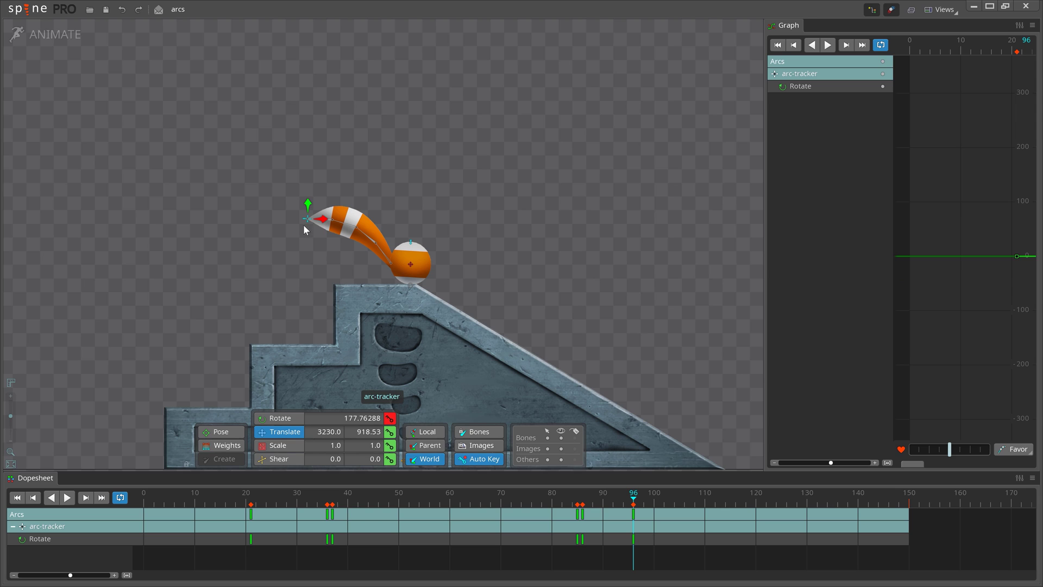
key(ctrl+t)
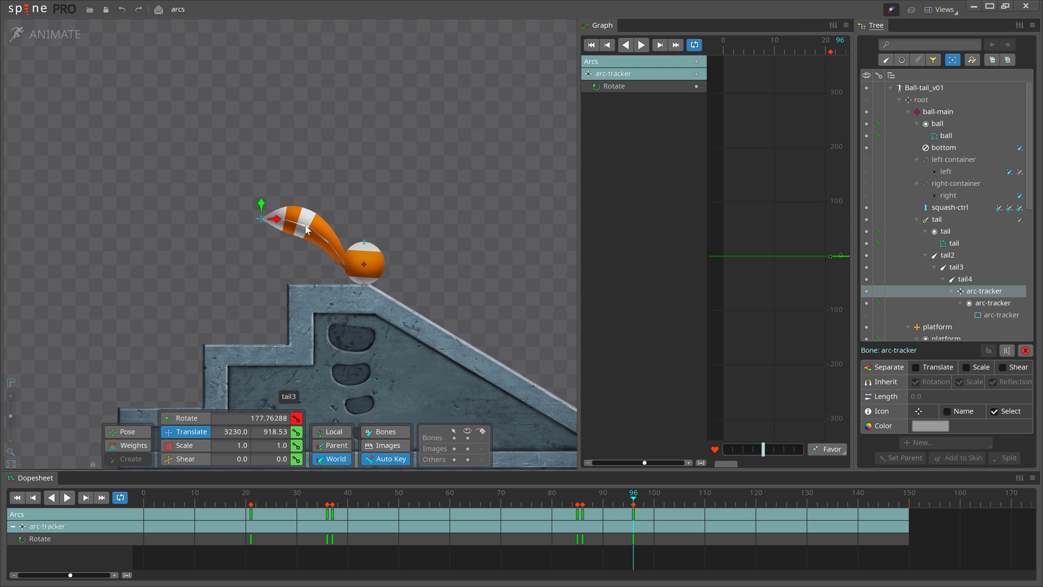
Step: Make the arc-tracker attachment visible at frame 96, and close the Tree view while keeping the Graph view open
click(866, 315)
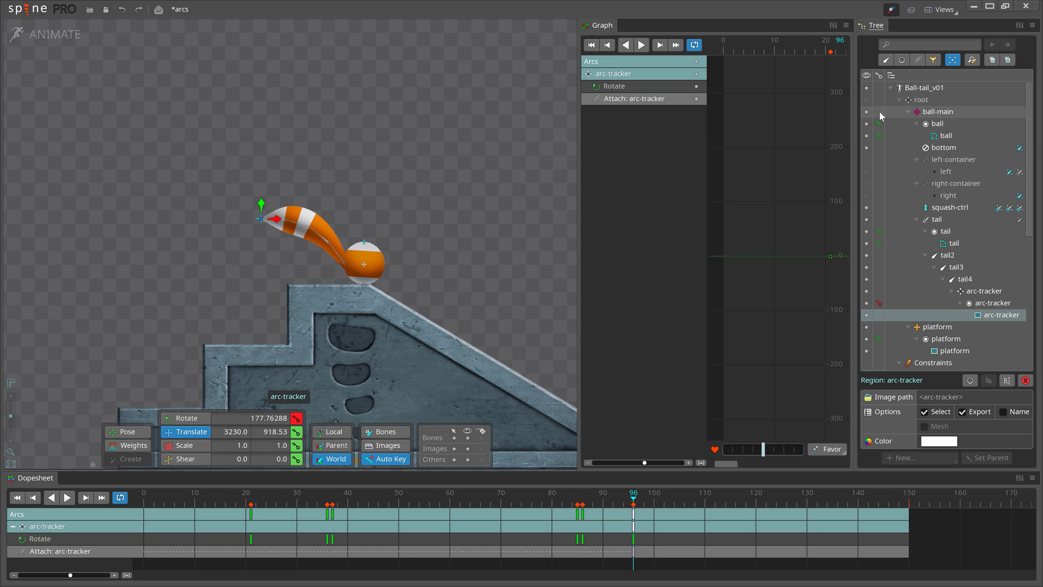
key(ctrl+t)
key(ctrl+g)
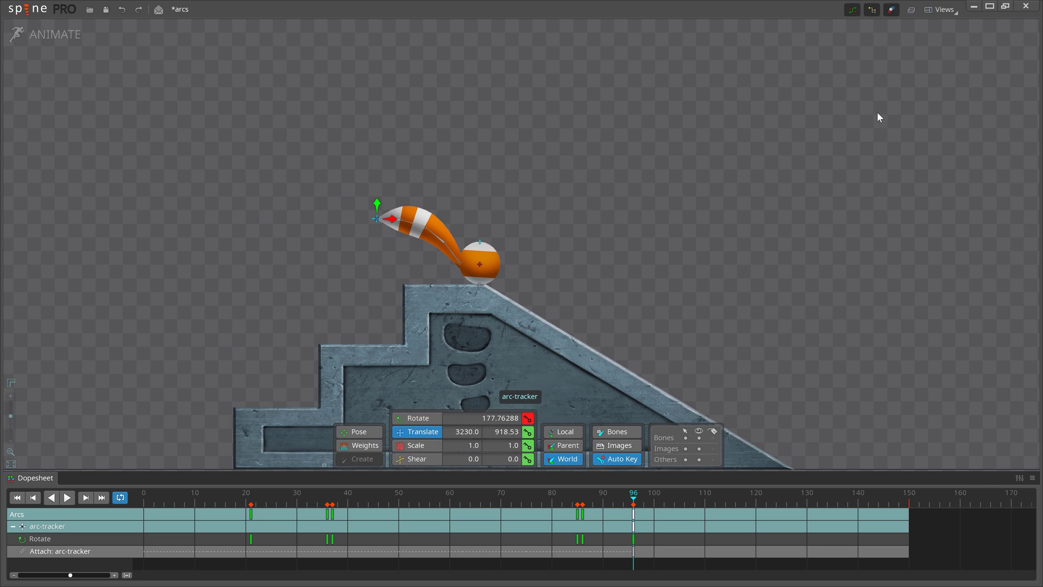
key(ctrl+g)
Step: Enable ghosting for the frames after the current one in addition to those before, and close the Ghosting view
key(ctrl+shift+g)
click(510, 40)
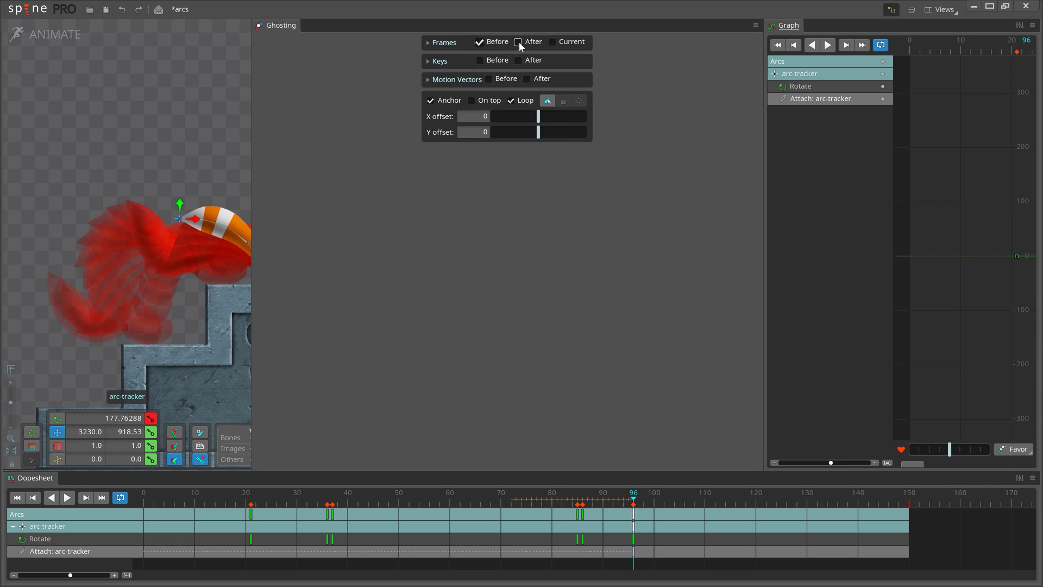
click(520, 42)
key(ctrl+shift+g)
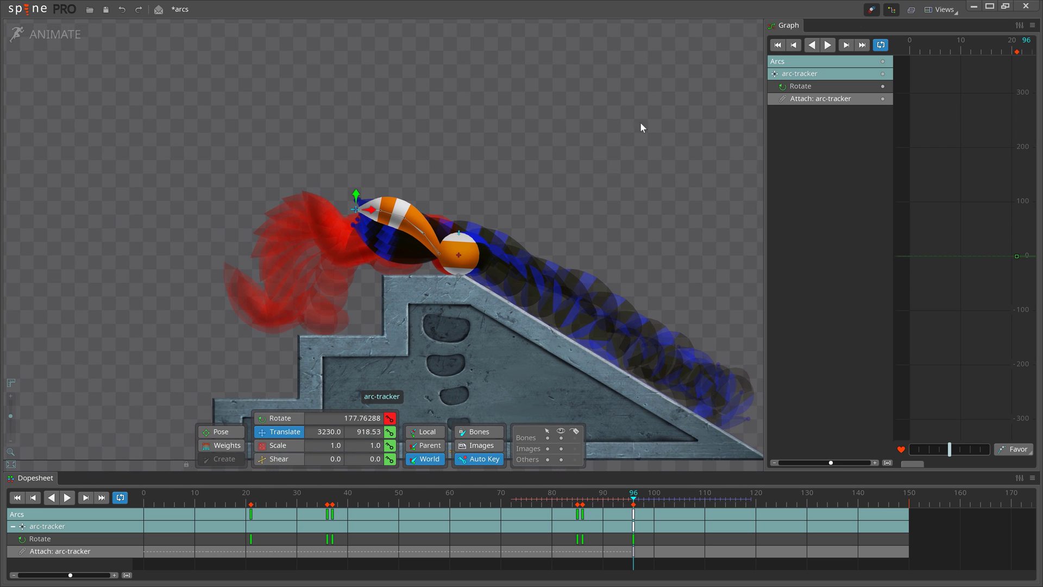
Step: Narrow the Ghosting view, restrict ghosting to the selected arc-tracker attachment, and close the view
click(871, 9)
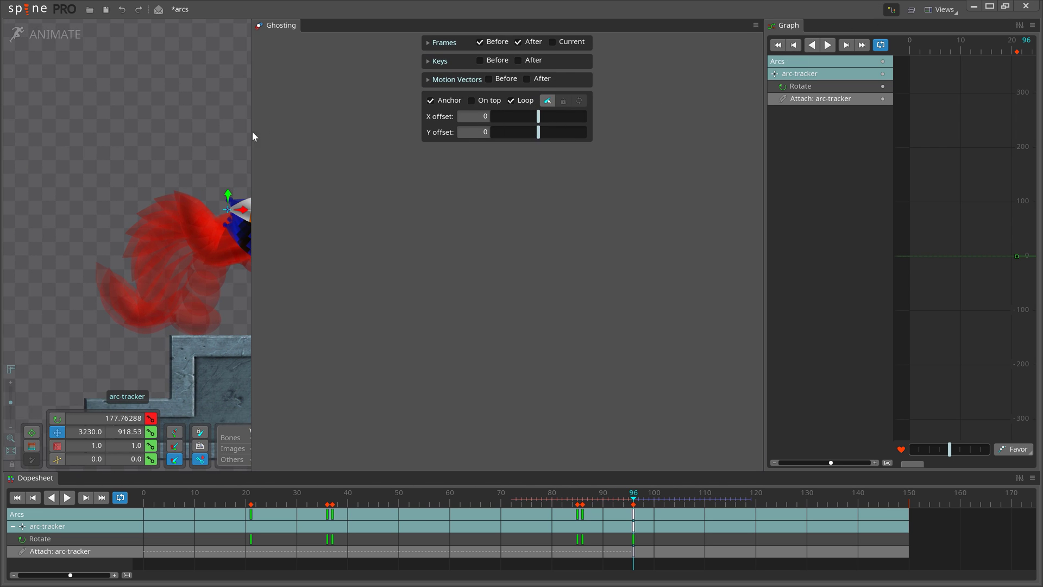
drag(252, 137, 584, 170)
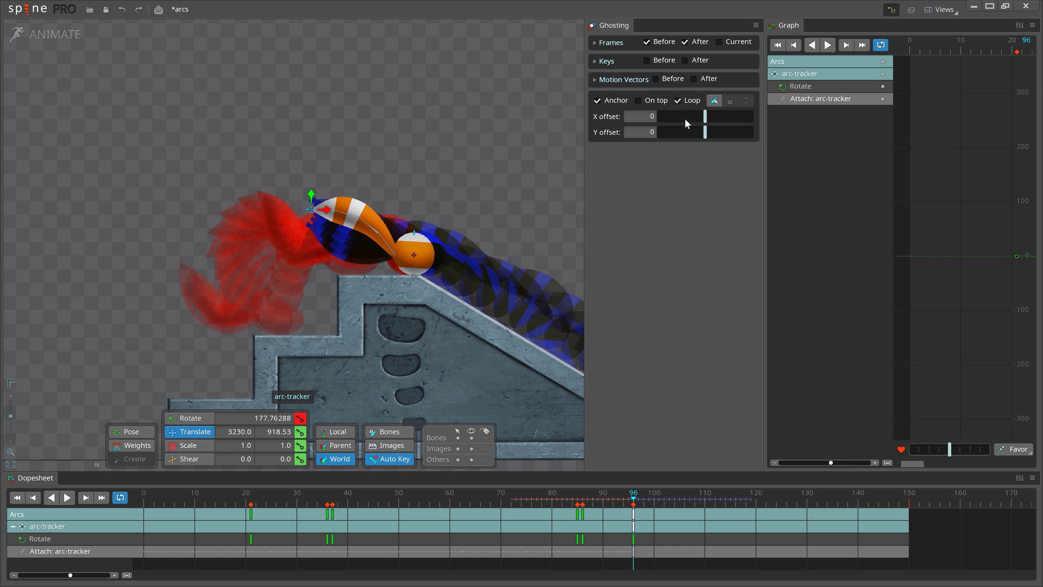
click(714, 102)
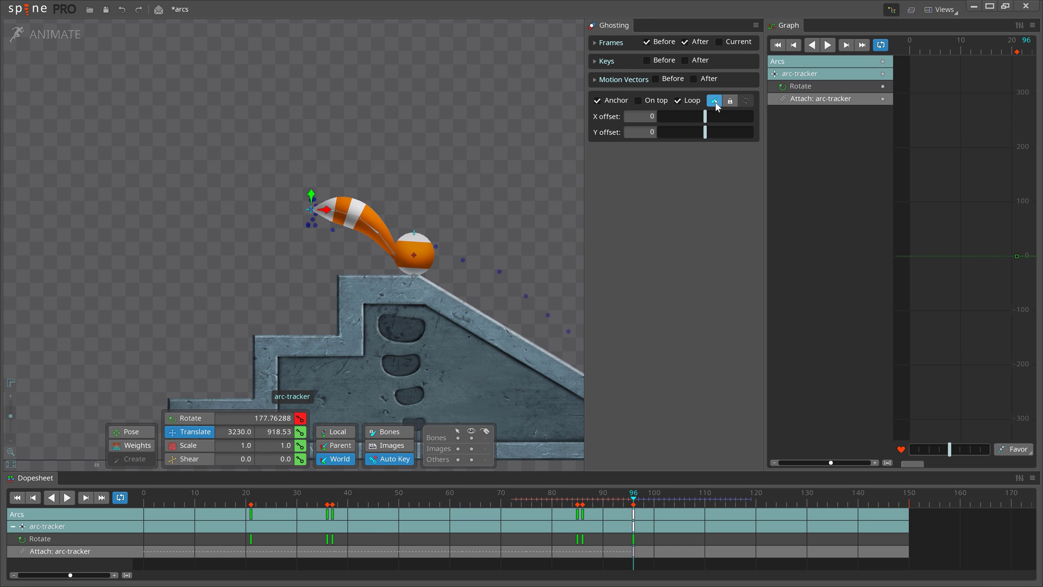
click(755, 25)
click(755, 29)
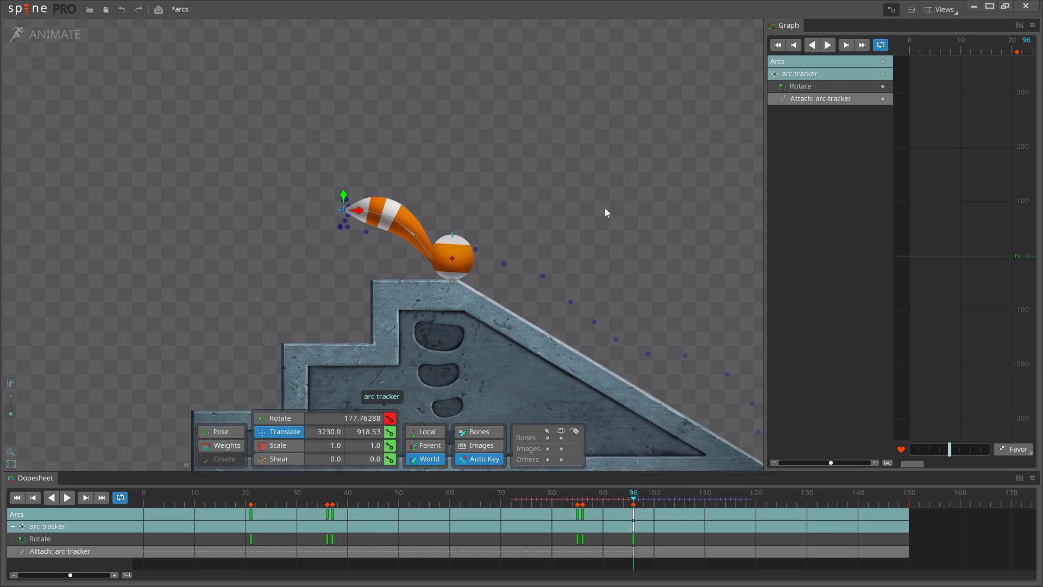
Step: Move the arc-tracker's attachment key from frame 96 to frame 0
drag(386, 492, 618, 492)
key(Right)
key(Right)
key(Right)
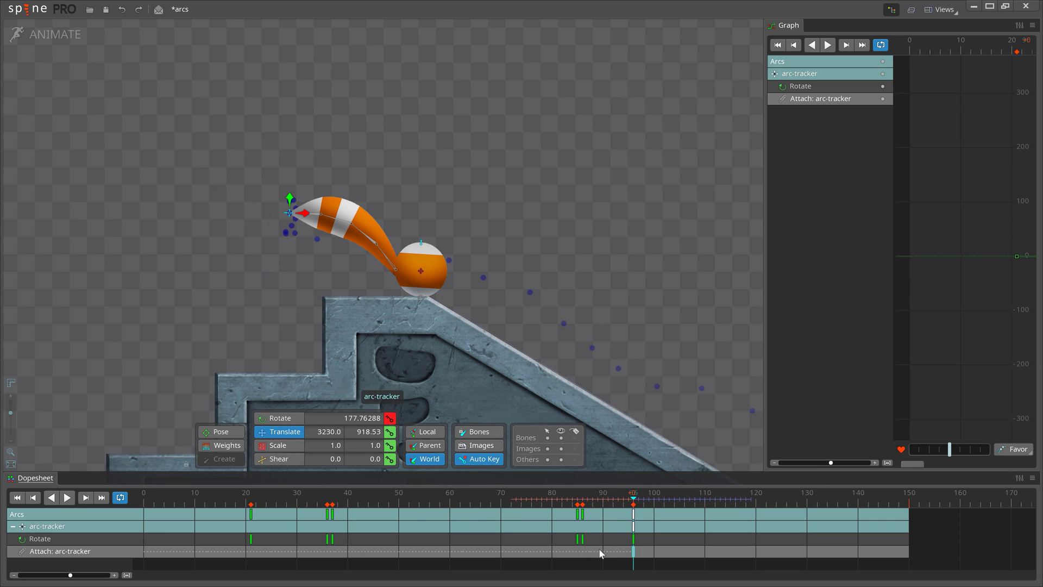
Step: Step back and forth from frame 96 past frame 104 to examine the tail tip's path at the ramp's peak
key(Right)
key(Right)
key(Right)
key(Right)
key(Right)
key(Right)
key(Right)
key(Right)
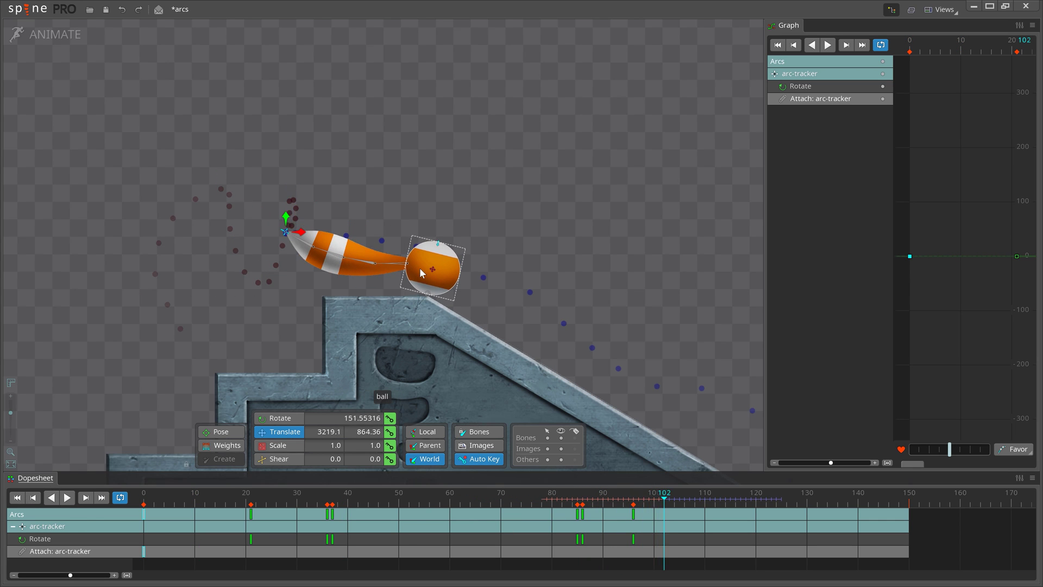
key(Right)
key(Left)
key(Left)
key(Right)
key(Right)
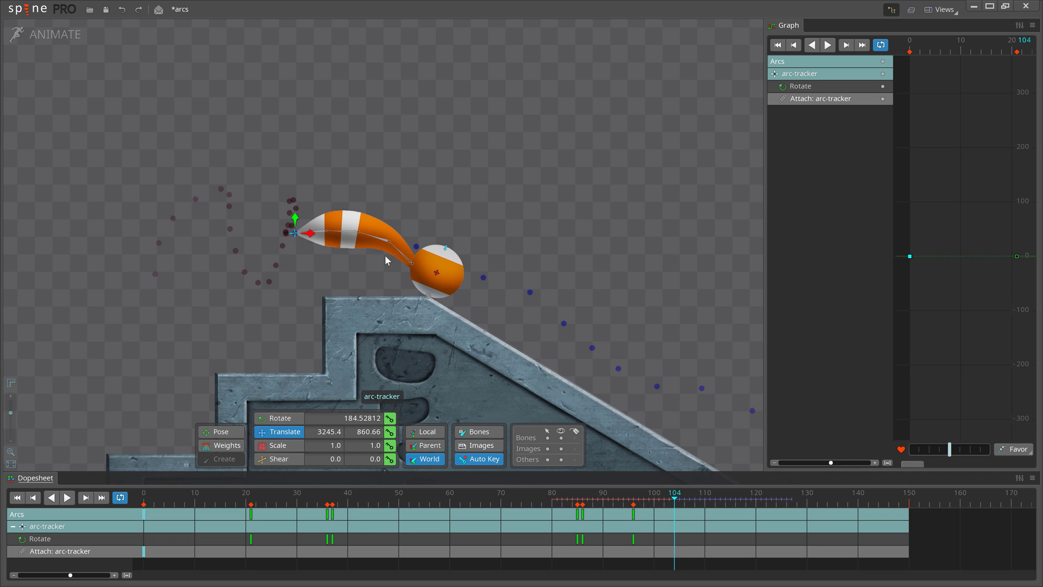
key(Right)
Step: Select the tail's base bone and rotate it clockwise at frame 110 to reshape the tip's arc down the ramp
click(442, 261)
key(Right)
key(Right)
key(Right)
key(Right)
key(Right)
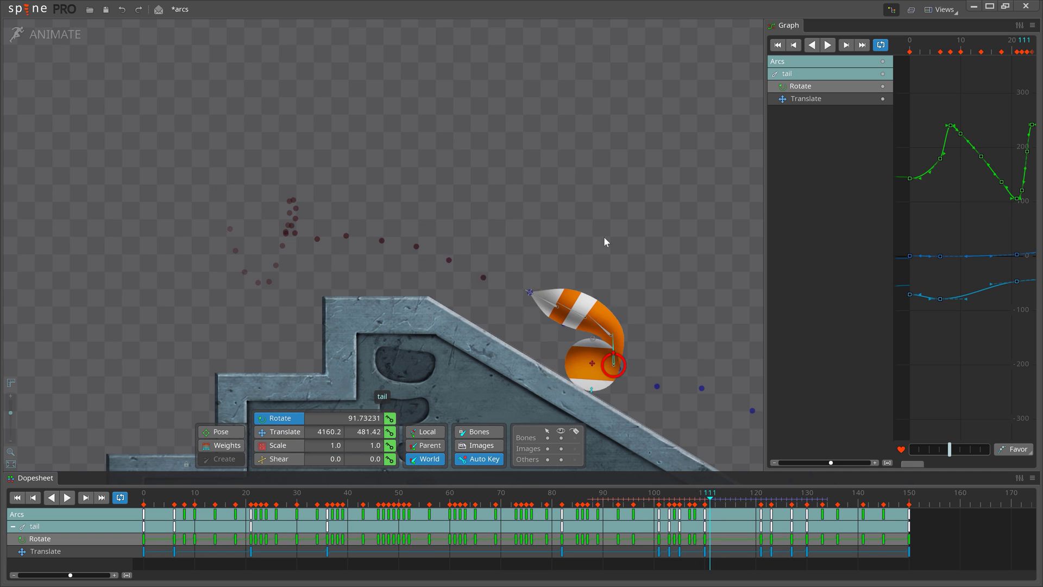
key(Left)
drag(604, 237, 651, 344)
Step: Step back and forth between frames 93 and 110 to examine the tail tip's ghost trail
key(Left)
key(Left)
key(Left)
key(Left)
key(Left)
key(Left)
key(Left)
key(Left)
key(Left)
key(Left)
key(Left)
key(Left)
key(Left)
key(Left)
key(Left)
key(Left)
key(Left)
key(Right)
key(Right)
key(Right)
key(Right)
key(Right)
key(Right)
key(Right)
key(Right)
key(Right)
key(Right)
key(Right)
key(Right)
key(Left)
key(Left)
key(Left)
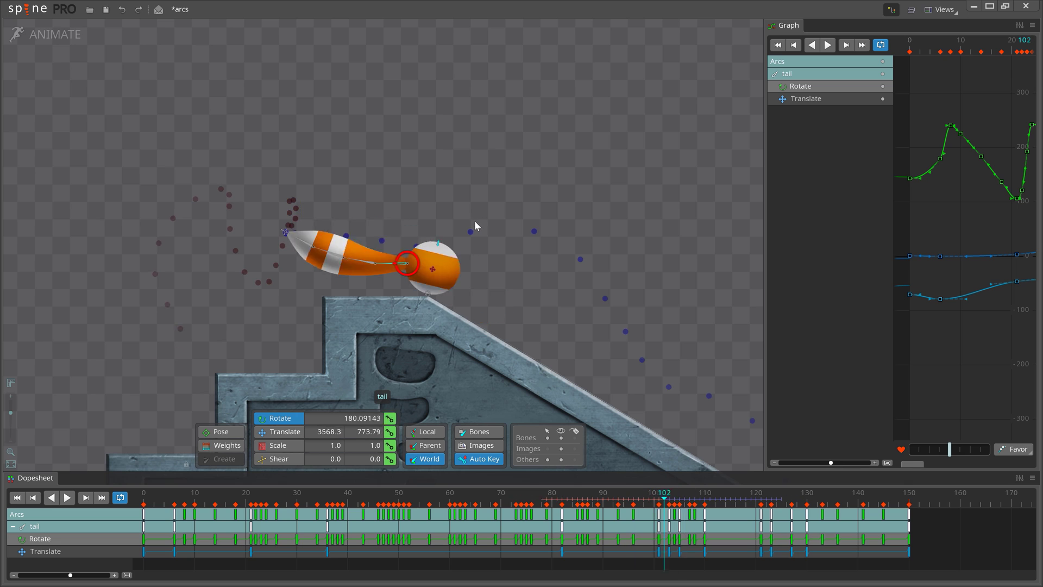
Step: Compare the frames around 103, select the tail3 bone, and rotate it slightly there to smooth the tip's path
key(Right)
key(Right)
key(Right)
key(Right)
key(Right)
key(Down)
click(420, 234)
key(Left)
key(Left)
key(Left)
key(Left)
key(Right)
key(Up)
key(Left)
key(Left)
key(Right)
key(Right)
key(Right)
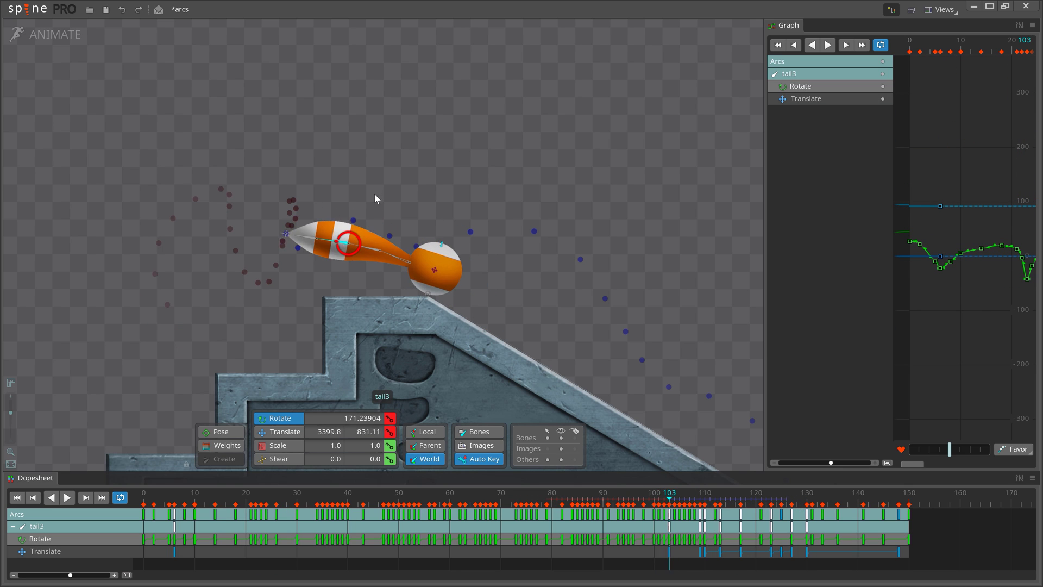
drag(370, 194, 367, 195)
key(Right)
Step: Check the tail4 bone around frame 105, and slightly rotate the tail there to even out the tip's arc
click(370, 237)
key(Left)
key(Left)
key(Right)
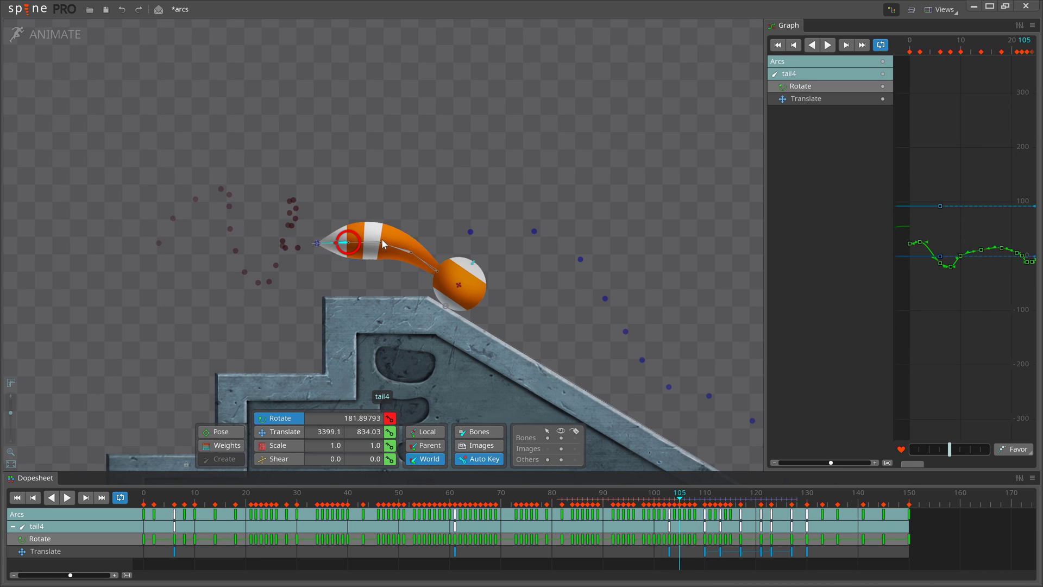
key(Left)
key(Right)
click(423, 260)
drag(432, 194, 438, 194)
key(Right)
key(Right)
Step: Adjust the tail bones' rotation at frames 109 and 110 so the tip follows a smoother arc down the ramp
click(472, 245)
key(Right)
key(Right)
key(Left)
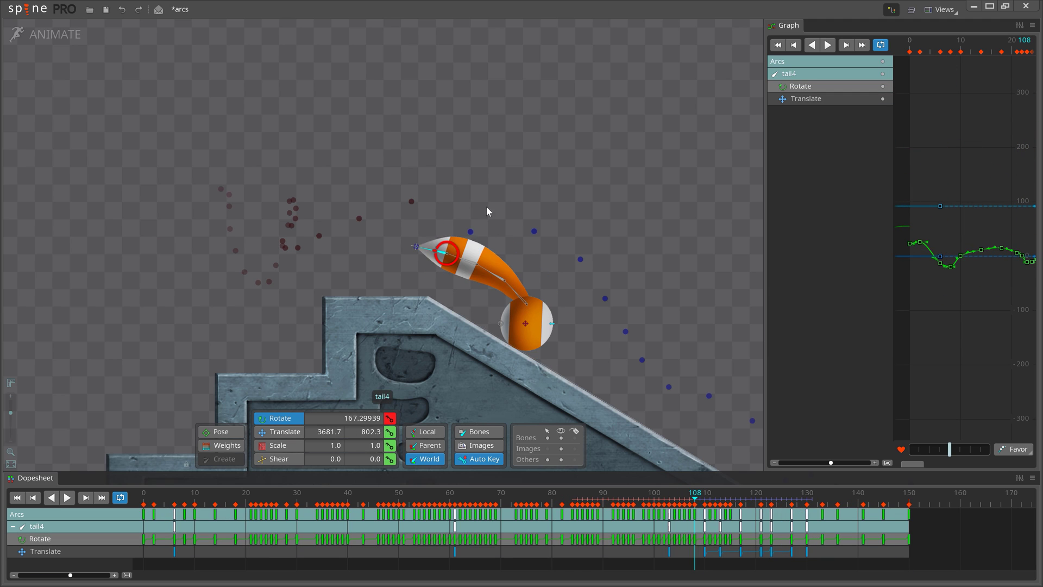
click(473, 253)
key(Right)
drag(532, 269, 481, 210)
key(Right)
drag(614, 218, 633, 249)
key(Right)
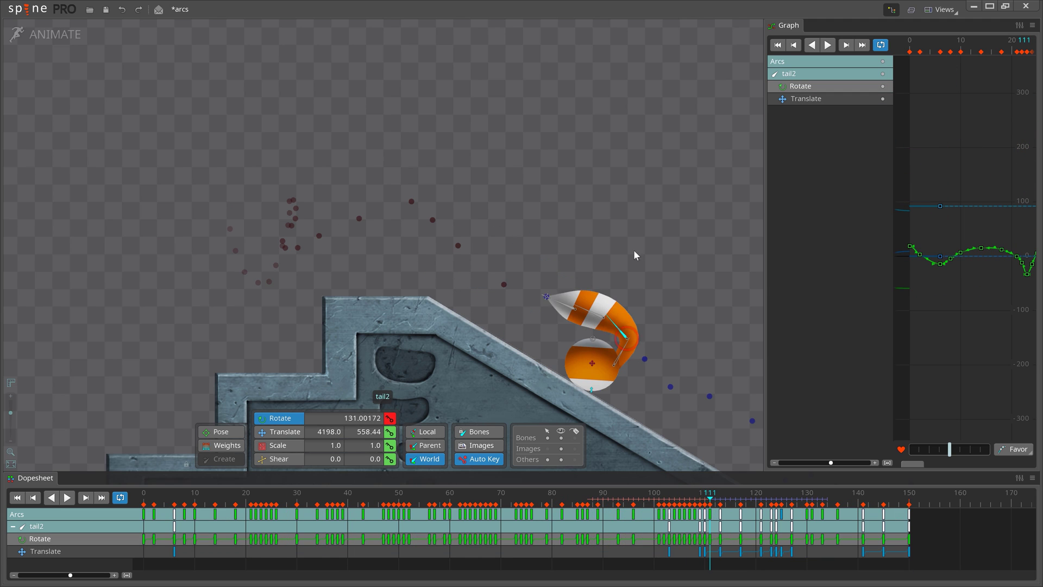
Step: Step back and forth through the frames before 111 to review the adjusted arc, and select the tail's base bone for rotation
click(610, 318)
key(Left)
key(v)
key(Left)
key(Left)
key(Left)
key(Left)
key(Left)
key(Left)
key(Left)
key(Right)
key(Right)
key(Left)
key(Right)
key(Right)
click(457, 275)
key(c)
key(Right)
key(Right)
key(Right)
key(Right)
key(Right)
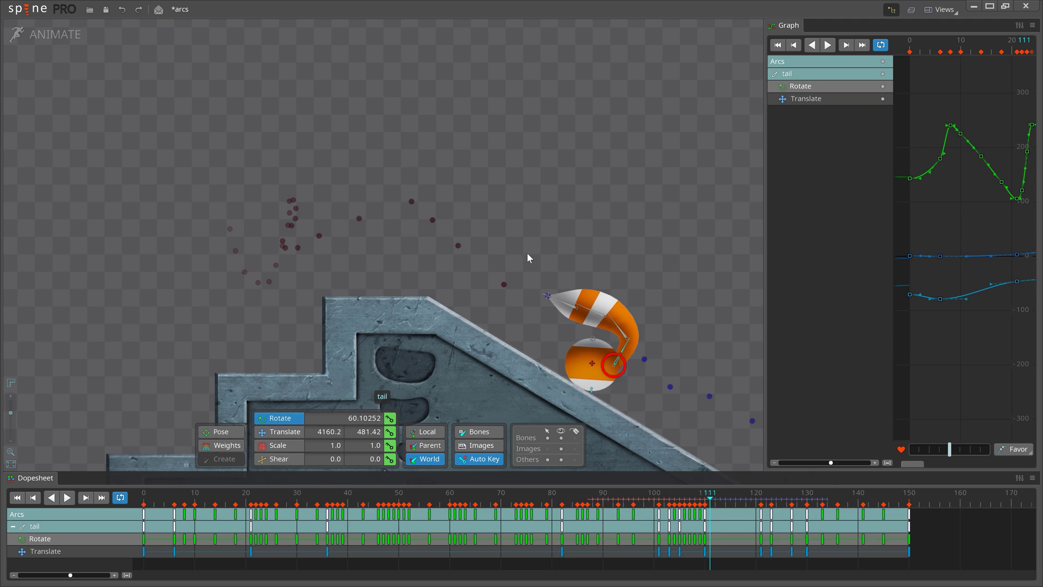
Step: Rotate the tail bone slightly around frame 106 to smooth the tip's path as the ball starts down the ramp
key(Left)
key(Left)
key(Left)
key(Left)
key(Left)
key(Left)
key(Left)
click(359, 234)
key(Right)
key(Left)
key(Right)
key(Right)
drag(470, 187, 456, 239)
key(Left)
click(350, 241)
key(Right)
key(Right)
key(space)
key(ctrl+z)
Step: Step back and forth through the frames before the ramp and play the animation to examine the tip's arc
key(Left)
key(Left)
key(Left)
key(Left)
key(Right)
key(Right)
key(Right)
key(Right)
key(Right)
key(Left)
key(Left)
key(Left)
key(Left)
key(Left)
key(Left)
key(Left)
key(Left)
key(Left)
key(Left)
key(d)
key(d)
Step: Rotate the tail while the ball rolls down the upper ramp, comparing neighbouring frames to even out the tip's spacing
click(483, 242)
click(523, 293)
drag(570, 239, 633, 278)
key(Right)
click(528, 293)
key(Right)
key(Right)
key(Right)
key(Right)
key(Left)
key(Left)
key(Left)
Step: Rotate the tail4 bone at frame 112 so the tip follows the arc
click(628, 298)
key(Right)
key(Right)
drag(656, 359, 686, 278)
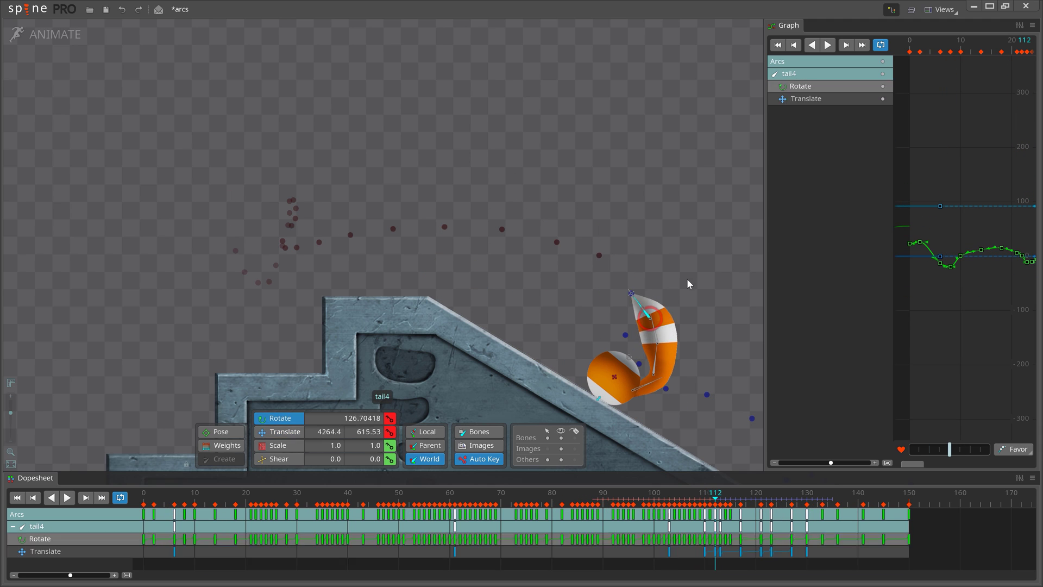
Step: Check the frames after 112 and play the animation to review the tail's motion down the ramp
key(v)
key(Right)
click(665, 365)
key(Right)
key(Right)
key(Right)
key(Right)
scroll(597, 326, down, 2)
key(d)
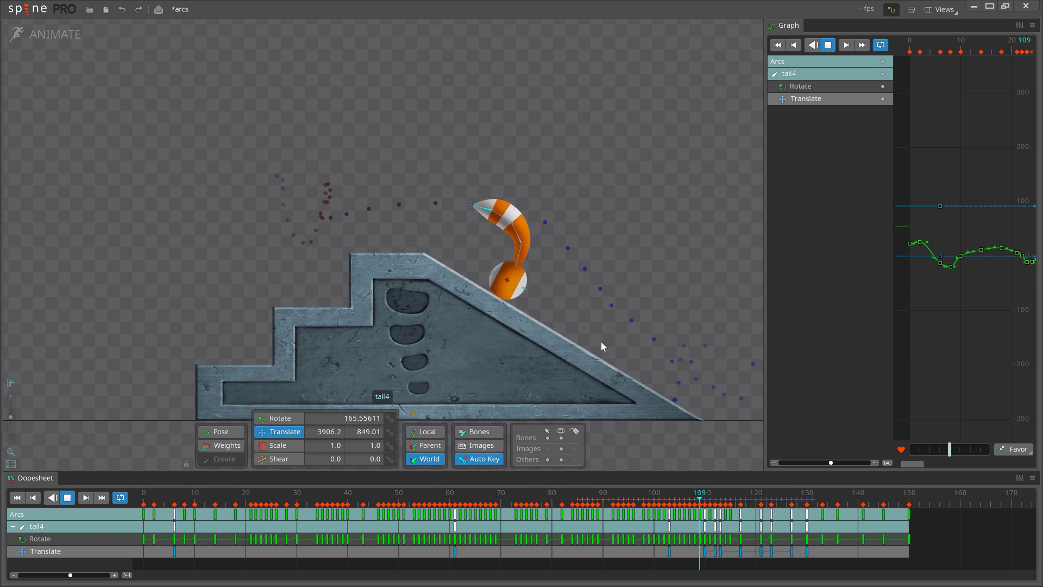
key(d)
Step: Smooth the tail base bone's Rotate curve in an enlarged graph by repositioning its keys between frames 105 and 109
click(488, 245)
key(c)
drag(765, 190, 582, 190)
scroll(891, 180, up, 2)
drag(866, 230, 866, 214)
scroll(887, 212, up, 3)
click(832, 187)
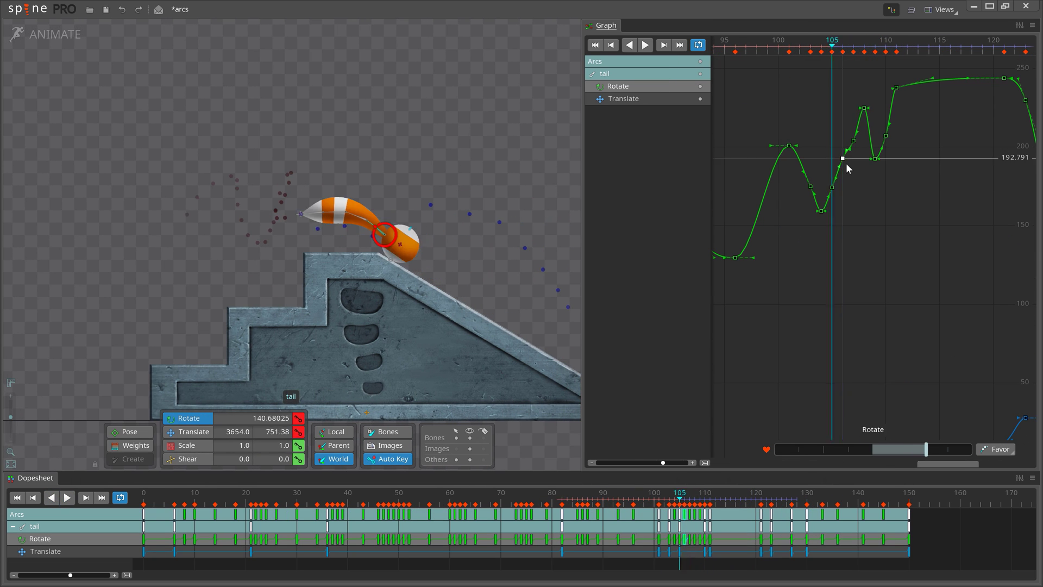
drag(844, 159, 843, 171)
drag(875, 157, 886, 92)
drag(876, 134, 875, 103)
drag(864, 108, 864, 117)
drag(833, 187, 833, 198)
Step: For all the tail bones, delete the keys around frame 107 and shift the preceding keys from frame 101 two frames later
key(d)
drag(263, 144, 354, 229)
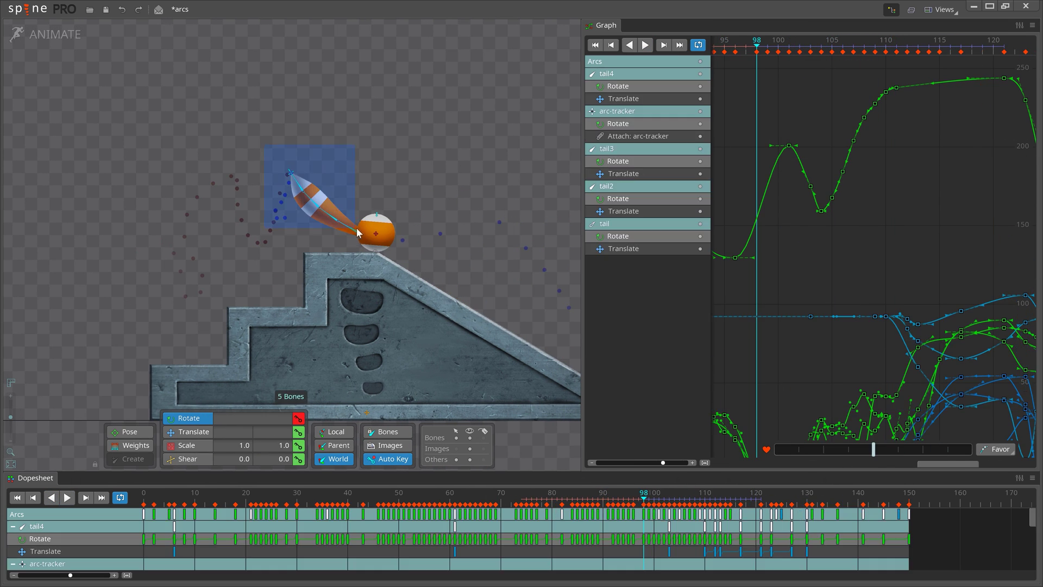
click(689, 514)
key(Delete)
mouse_move(688, 516)
mouse_down()
mouse_move(642, 516)
mouse_move(695, 516)
mouse_up()
click(619, 494)
key(d)
key(d)
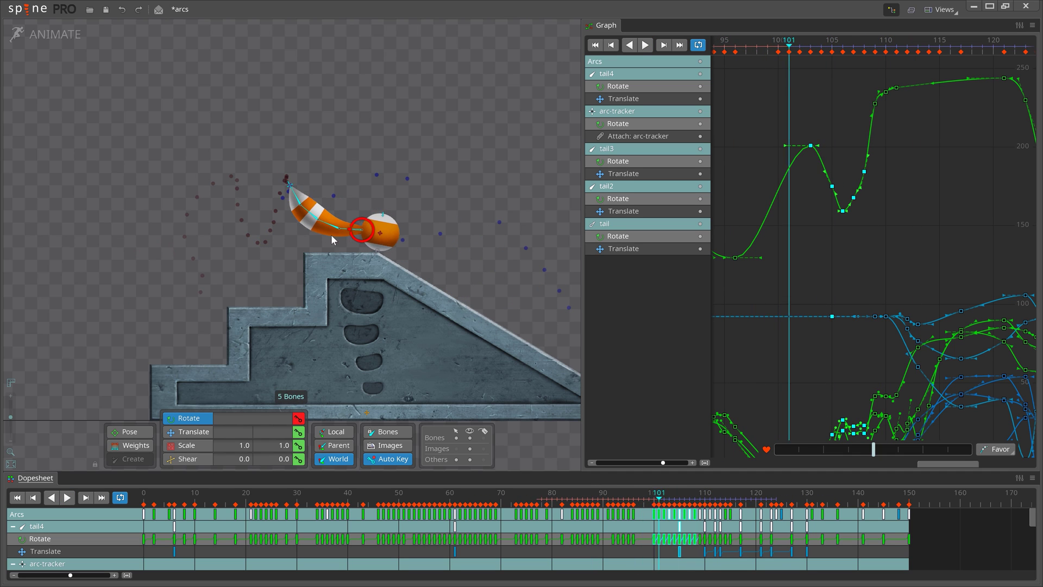
Step: Raise the tail base bone's Rotate keys at frames 105 to 108 to remove the dip in its curve
key(Right)
key(Right)
key(Right)
key(Right)
click(376, 227)
click(832, 186)
drag(832, 186, 833, 133)
key(d)
drag(823, 122, 853, 189)
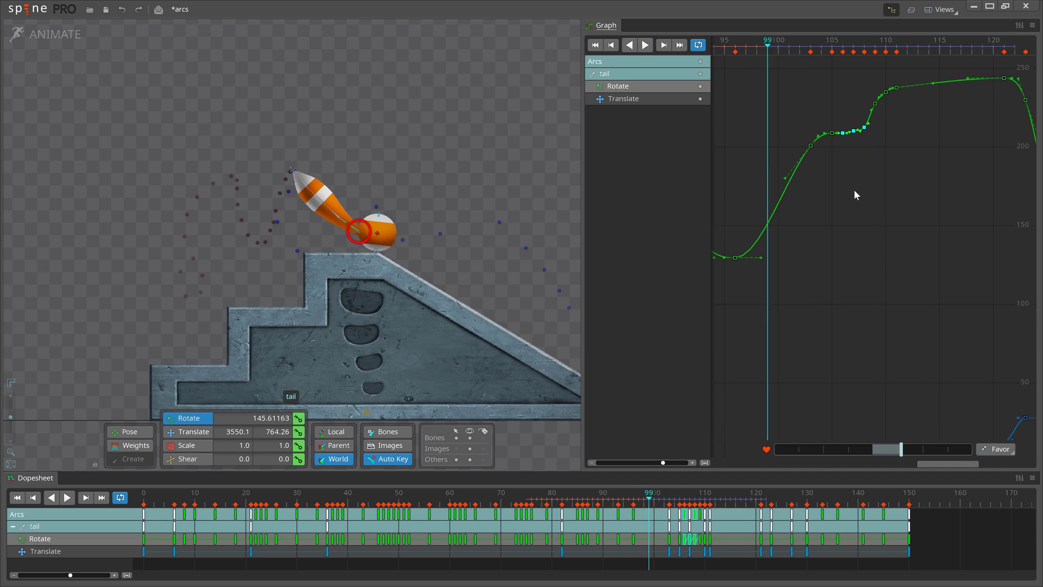
key(d)
Step: Hide the tail2 bone's Translate curve and refine its Rotate keys between frames 106 and 111, checking the result in playback
click(342, 216)
click(700, 99)
key(Right)
key(Right)
key(Right)
key(Right)
key(Right)
key(Right)
key(Right)
drag(882, 274, 846, 274)
key(Right)
drag(876, 182, 965, 379)
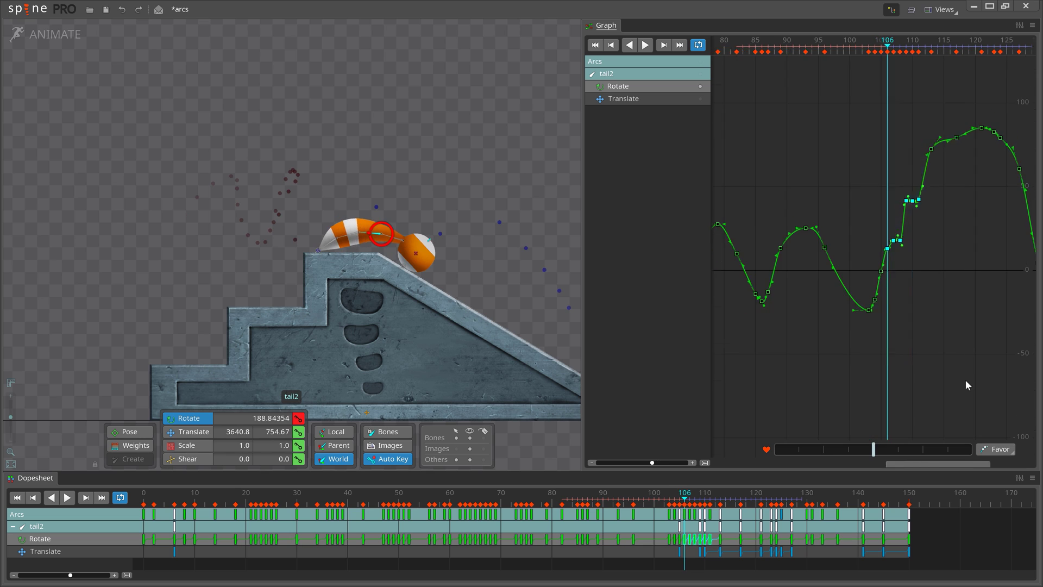
key(Right)
key(Right)
key(Right)
key(Right)
key(Right)
drag(960, 145, 932, 145)
key(a)
key(d)
Step: Refine the tail3 bone's rotation from frame 100 to 103, comparing neighbouring frames for a smooth tip arc
click(323, 199)
key(Right)
key(Right)
key(Right)
key(Left)
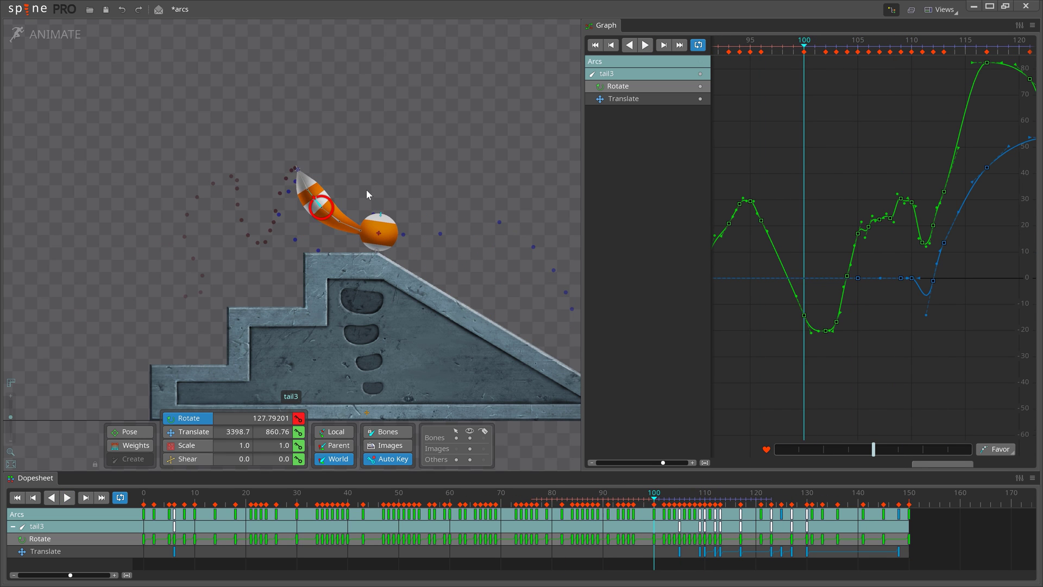
key(Right)
key(Right)
key(Right)
key(Left)
key(Left)
key(Left)
key(Left)
Step: Adjust the tail3 bone's rotation from frame 104 to 109 so the tip keeps following the arc down the ramp
key(Right)
key(Right)
key(Right)
key(Right)
key(Right)
key(Right)
key(Right)
key(Right)
key(Right)
key(Right)
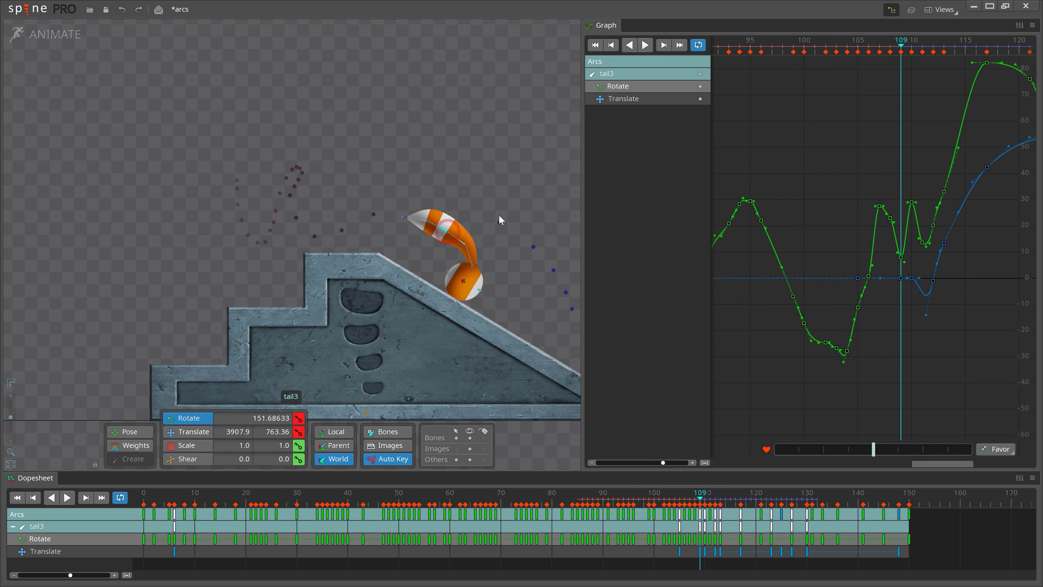
Step: Delete the tail2 bone's Rotate keys at frames 108 and 110 and reposition the neighbouring keys into a smooth curve
click(464, 244)
click(890, 213)
key(Delete)
drag(879, 232, 879, 217)
click(911, 170)
key(Delete)
drag(901, 182, 922, 143)
Step: Step backward through the frames to frame 100 to review the tip's arc with the smoothed tail2 curve
key(Left)
key(Left)
key(Left)
key(Left)
key(Left)
key(Left)
key(Left)
key(Left)
key(Left)
key(Left)
key(Left)
key(Left)
key(Left)
key(Left)
key(Left)
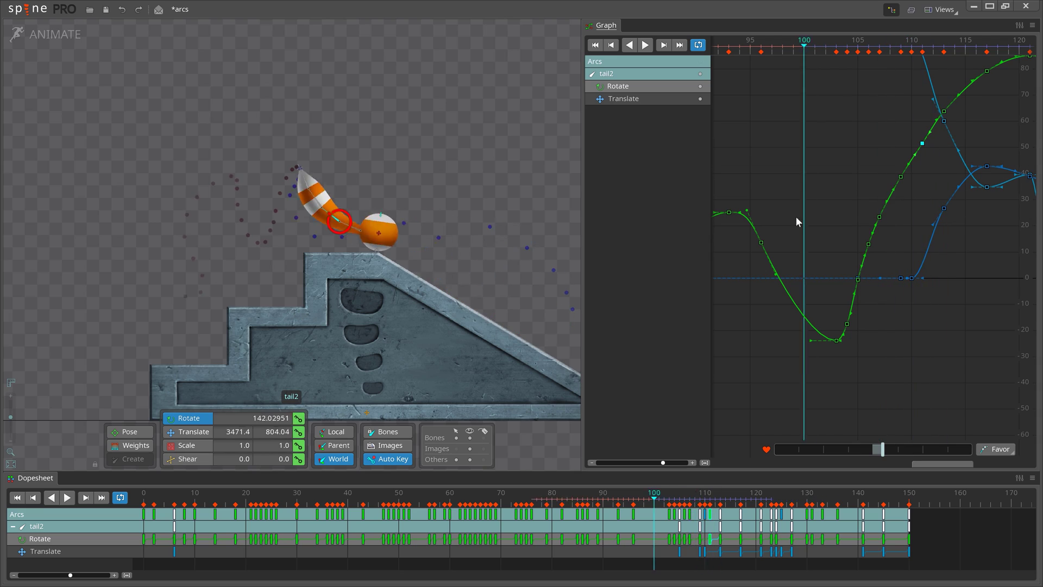
Step: Step forward through the frames from frame 100 to examine the tail's arc as the ball starts down the ramp
key(Right)
key(Right)
key(Right)
key(Right)
key(Right)
key(Right)
key(Right)
key(Right)
key(Right)
key(Right)
key(Right)
key(Right)
key(Right)
key(Right)
Step: Adjust the tail3 bone's Rotate key at frame 106 to about -3.9 so it fits the rising curve
click(320, 198)
drag(937, 386, 735, 124)
drag(858, 281, 861, 275)
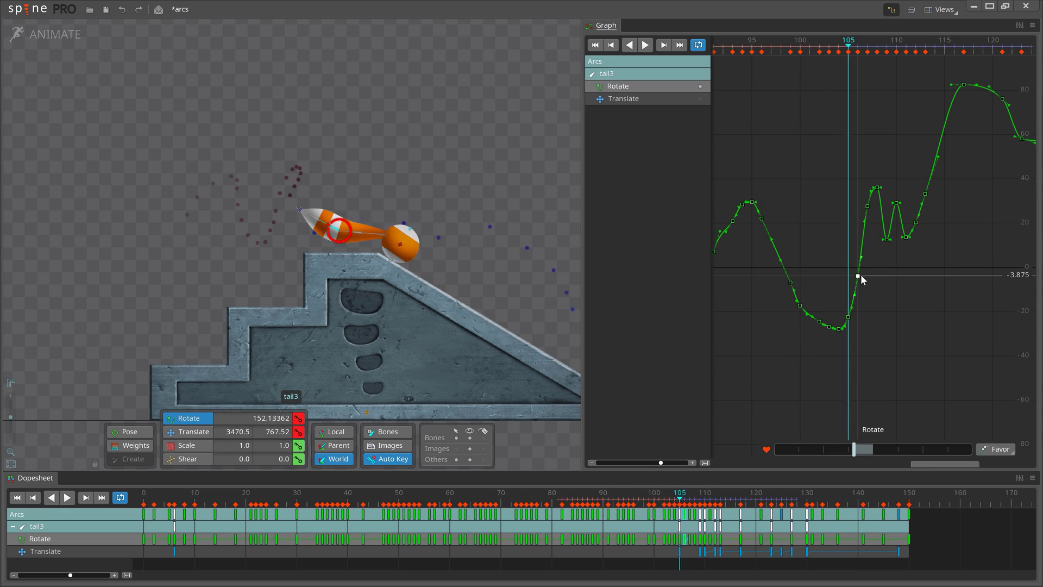
Step: Delete the tail3 bone's Rotate key at frame 110 and raise the key at frame 109 to smooth the dip
click(896, 187)
key(Delete)
drag(887, 237, 887, 220)
Step: Step backward through the frames to review the tail's arc with the cleaned-up tail3 rotation curve
key(Left)
key(Left)
key(Left)
key(Left)
key(Left)
key(Left)
key(Left)
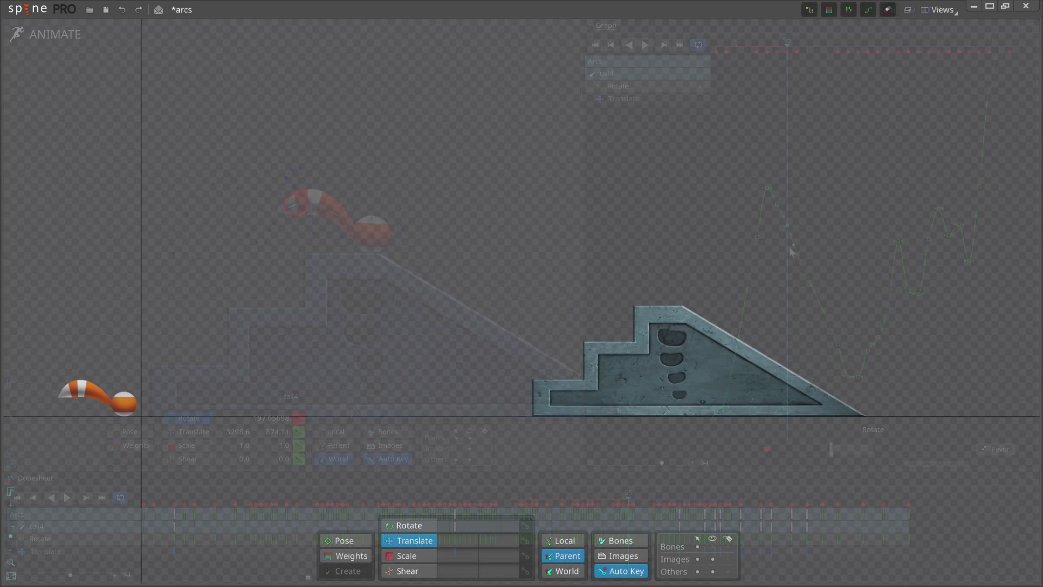